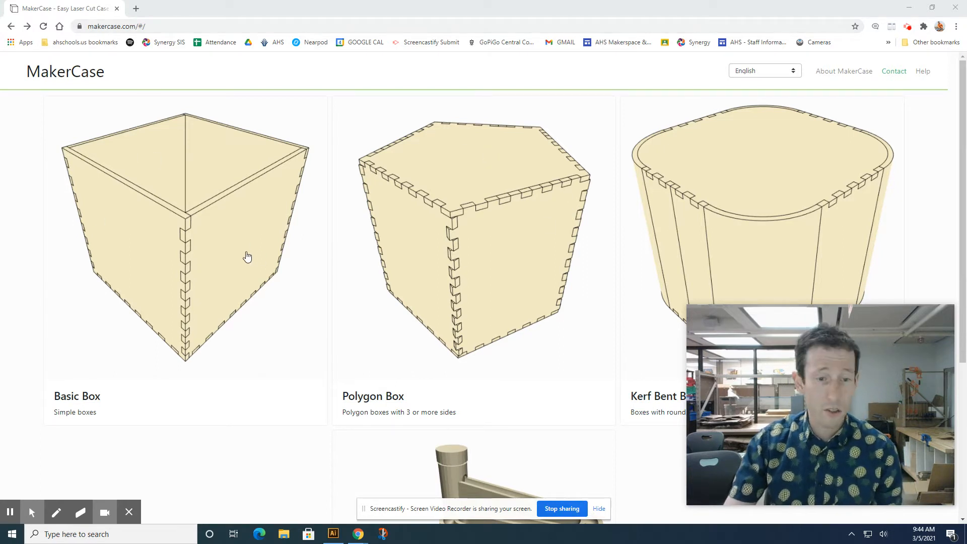
- Start a basic box, set its width and depth to 3 inches, and inspect the 3D preview
left_click(183, 236)
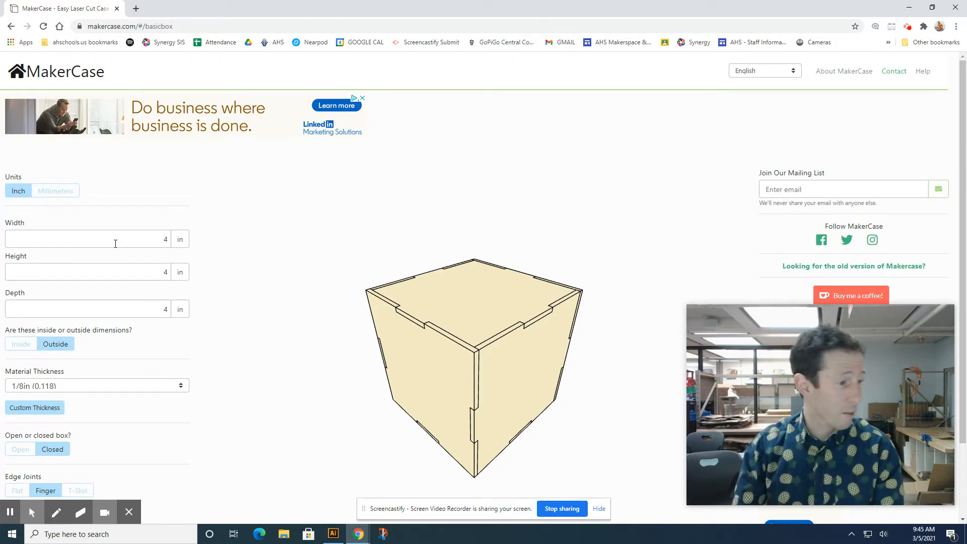
left_click(91, 270)
left_click(162, 270)
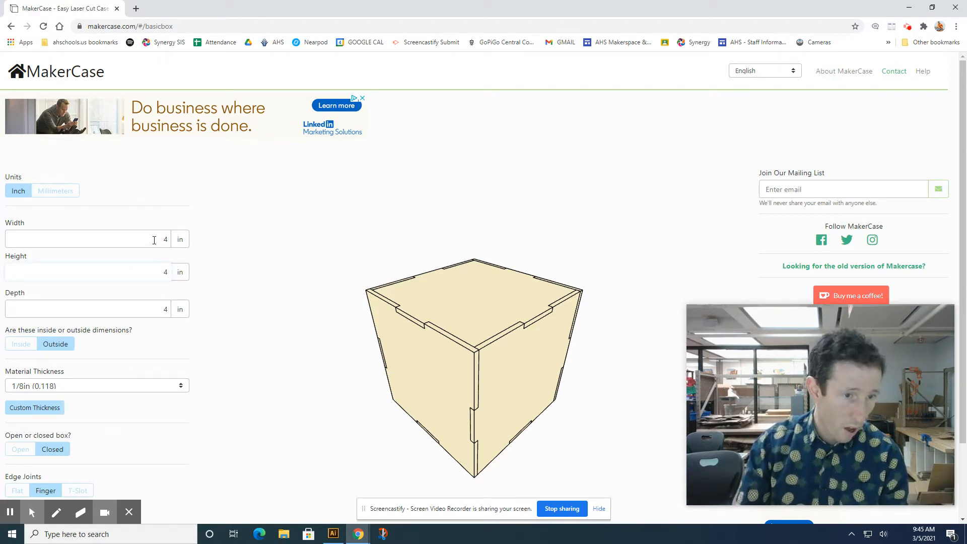
left_click_drag(154, 240, 170, 239)
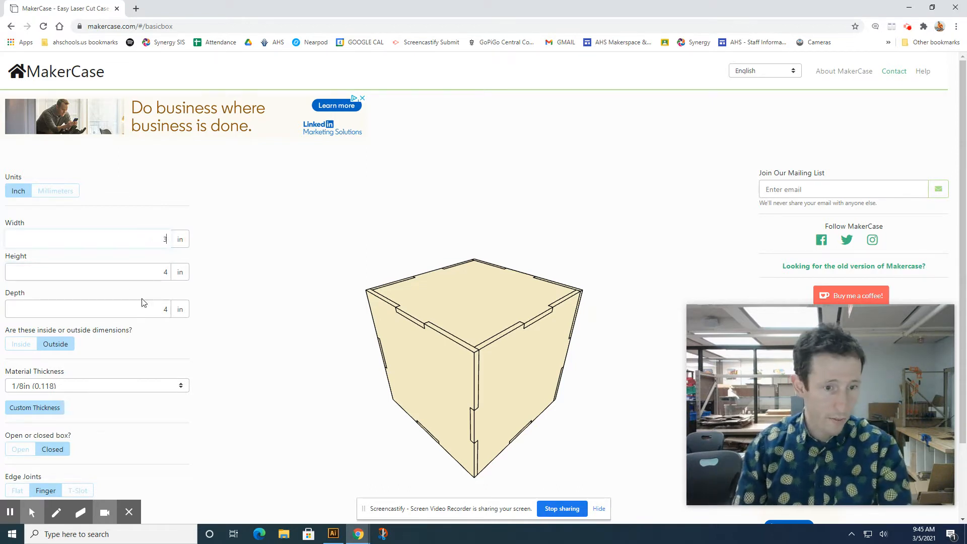
left_click_drag(143, 309, 182, 304)
type("3")
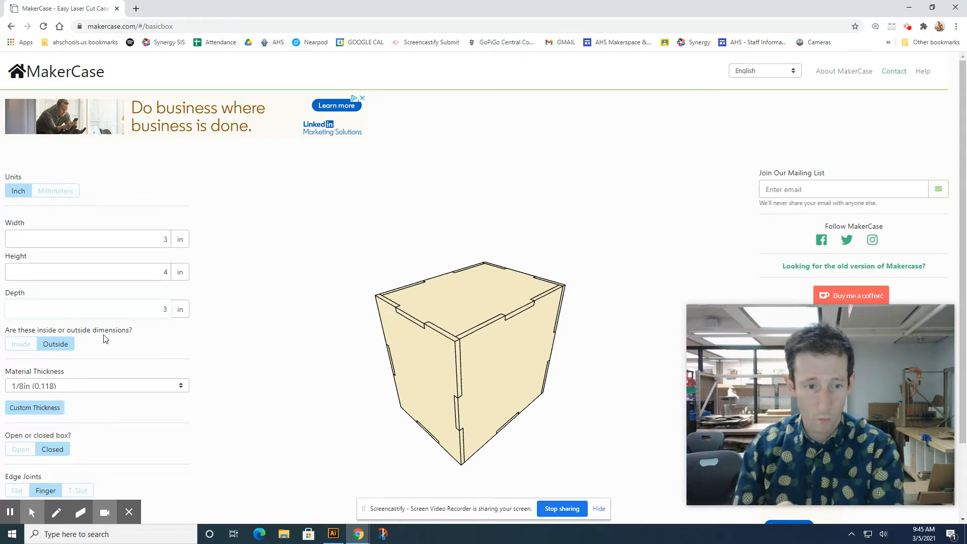
left_click(145, 279)
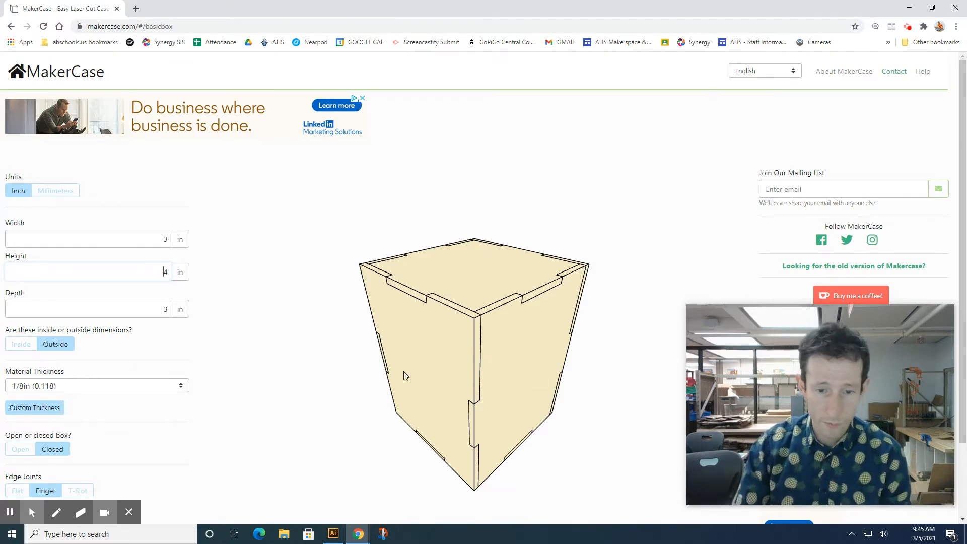
left_click_drag(404, 372, 501, 369)
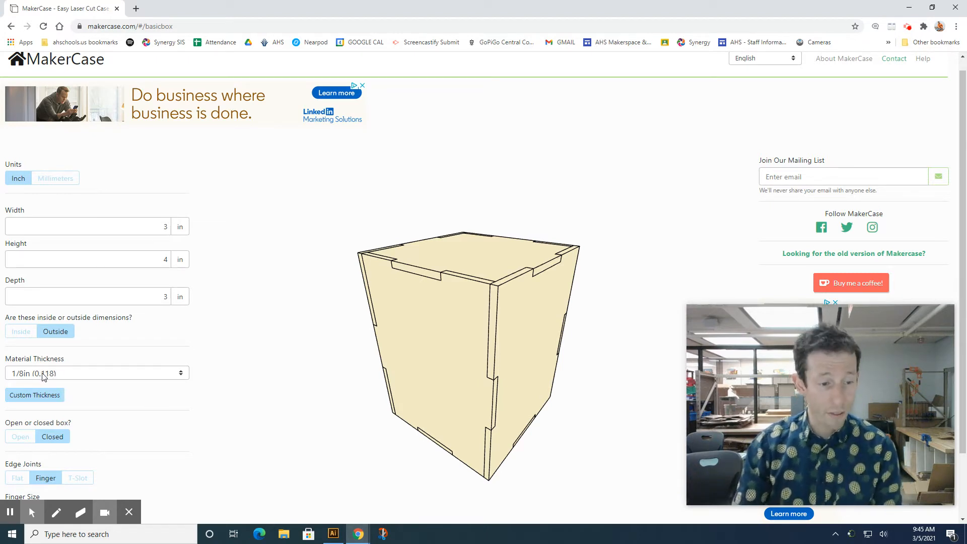
- Change the box from closed to open and check its open top in the 3D preview
left_click(19, 436)
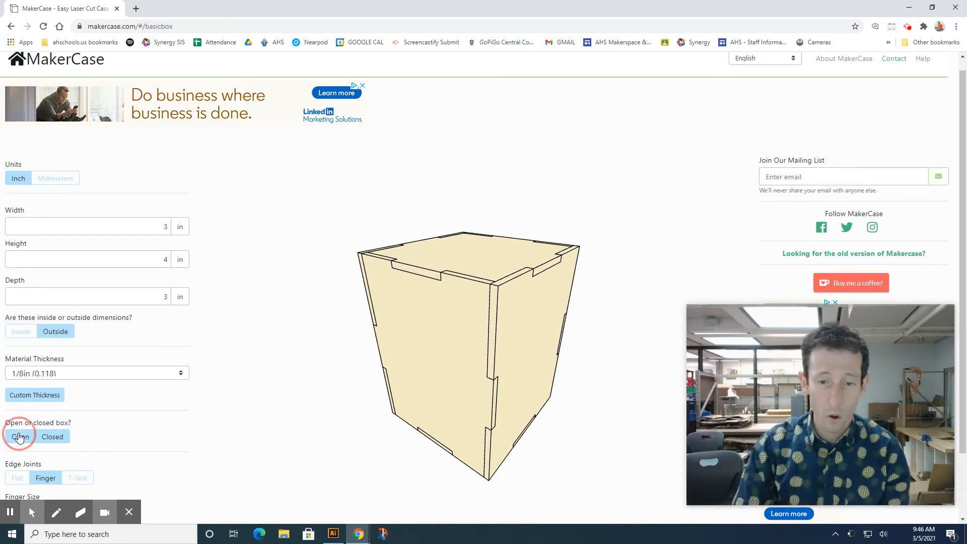
left_click(457, 322)
left_click_drag(412, 297, 503, 286)
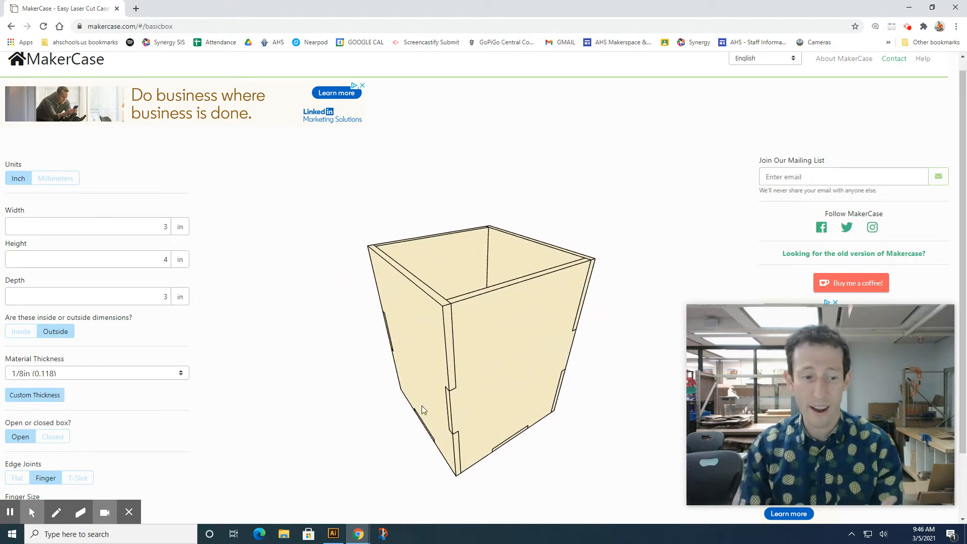
scroll(89, 467, "down", 1)
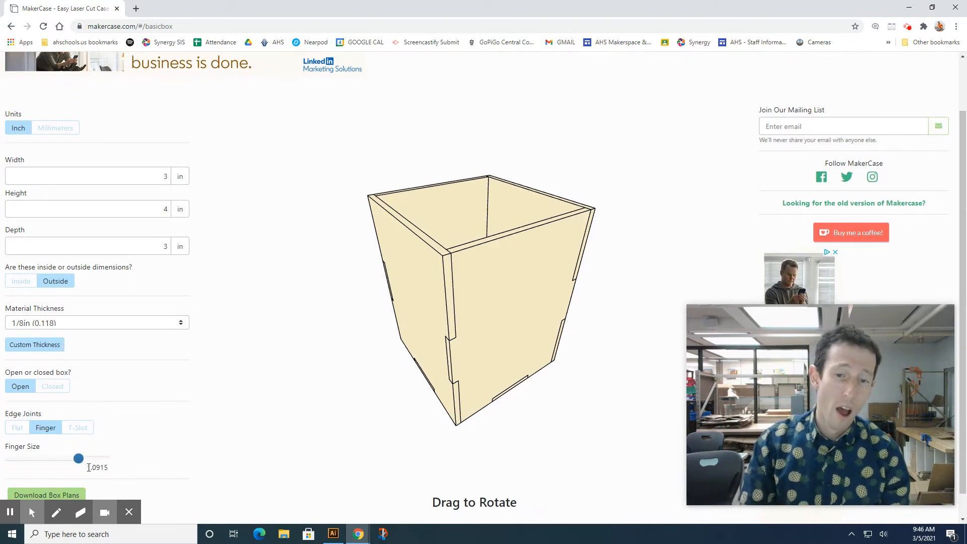
- Try the flat and T-slot edge joints in the 3D preview and switch back to finger joints
left_click(19, 429)
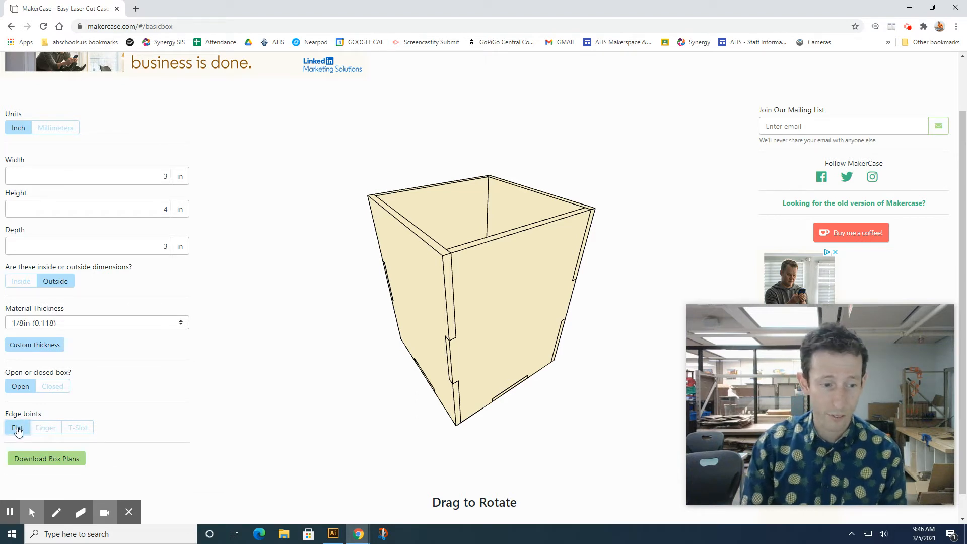
left_click_drag(403, 327, 483, 368)
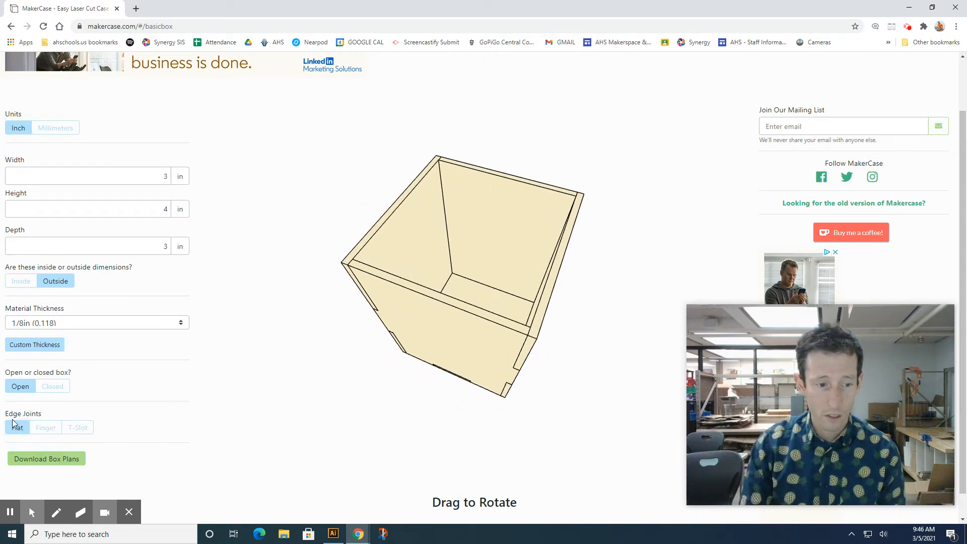
left_click(44, 427)
left_click(18, 428)
left_click(86, 430)
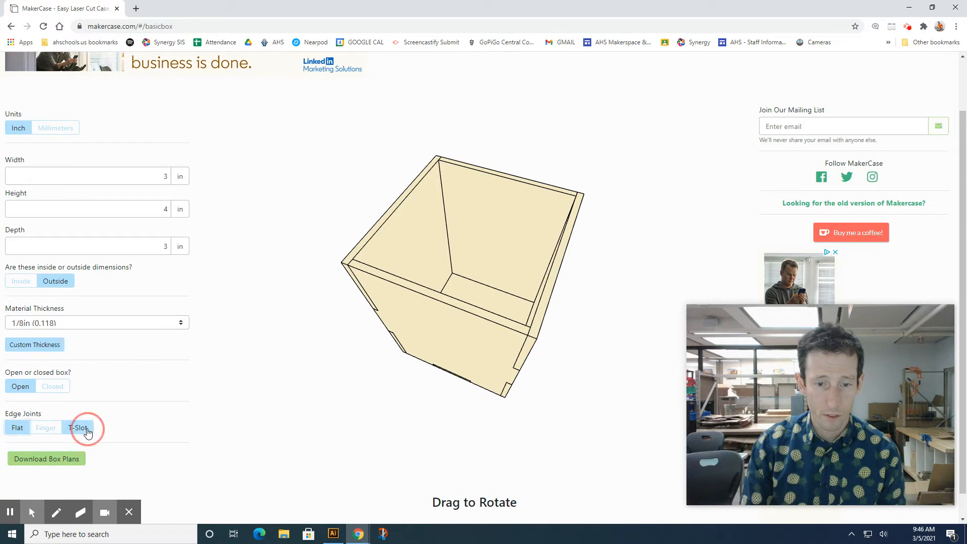
left_click_drag(332, 328, 361, 275)
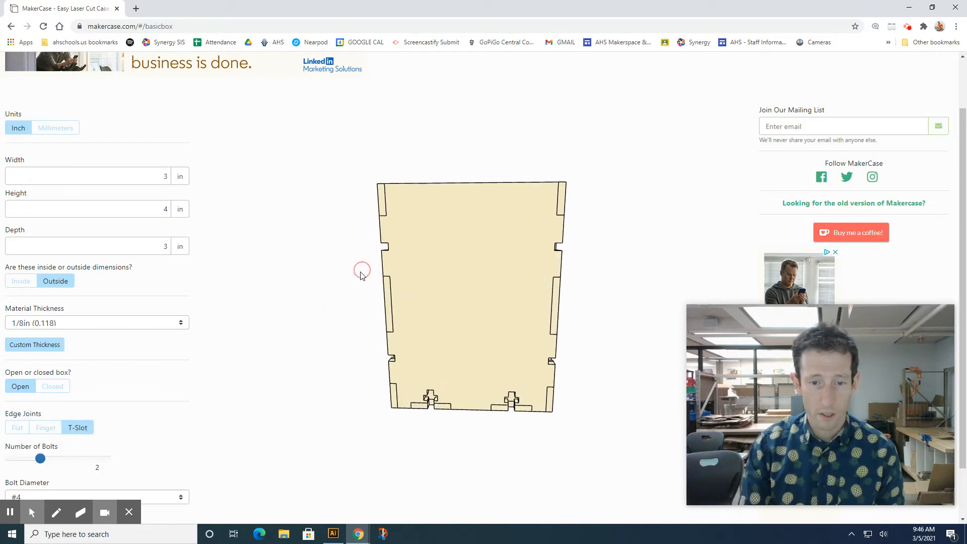
left_click_drag(341, 347, 379, 381)
left_click(50, 428)
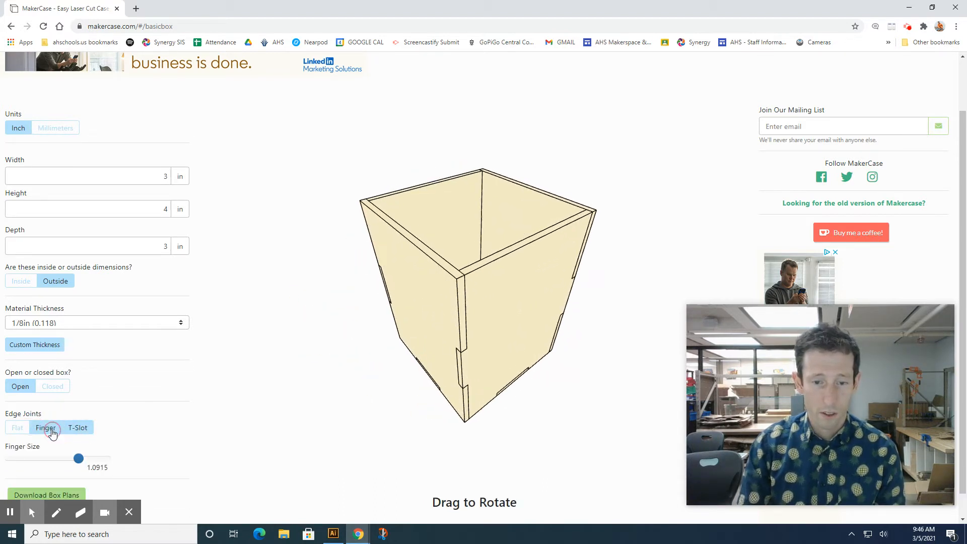
- Try flat edge joints once more and inspect the box from another angle
left_click(18, 428)
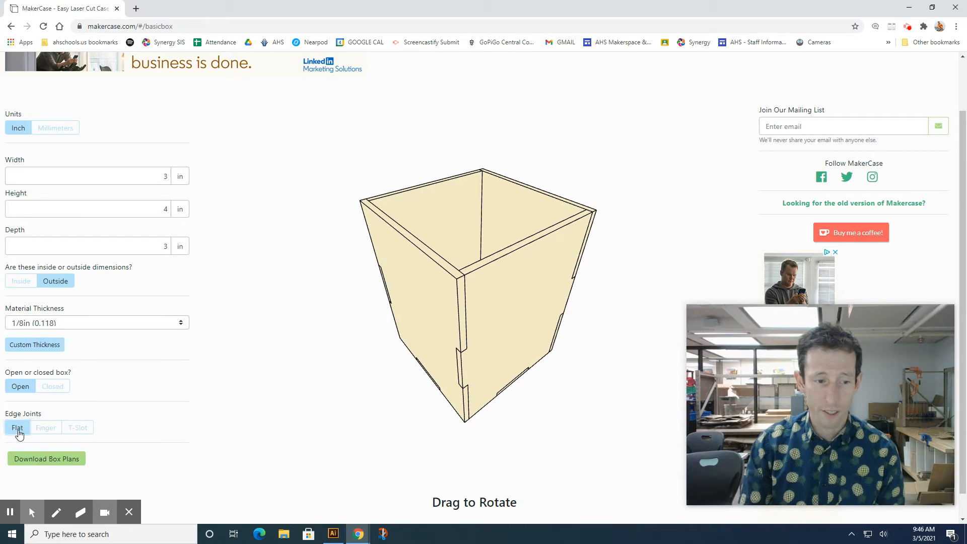
left_click(19, 429)
left_click_drag(406, 338, 321, 361)
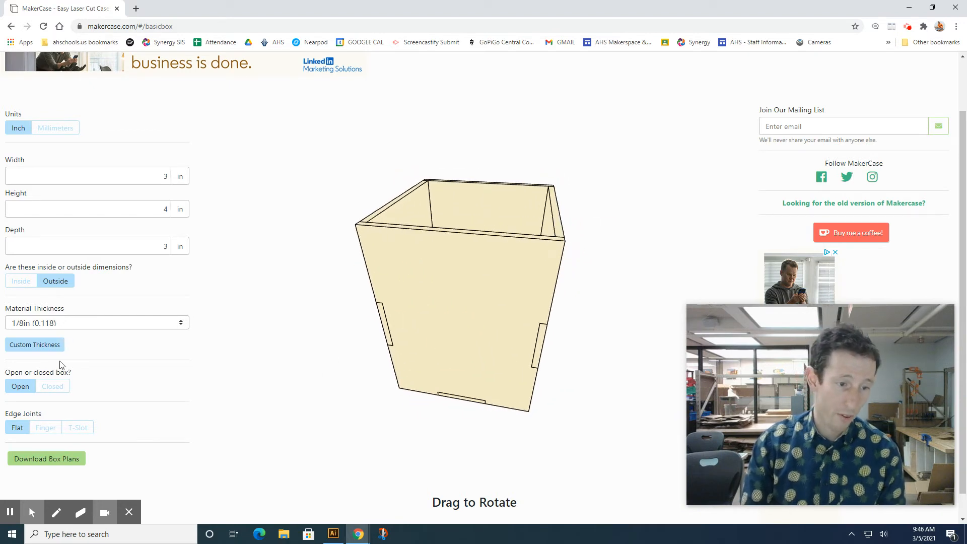
scroll(118, 416, "down", 1)
scroll(55, 424, "up", 1)
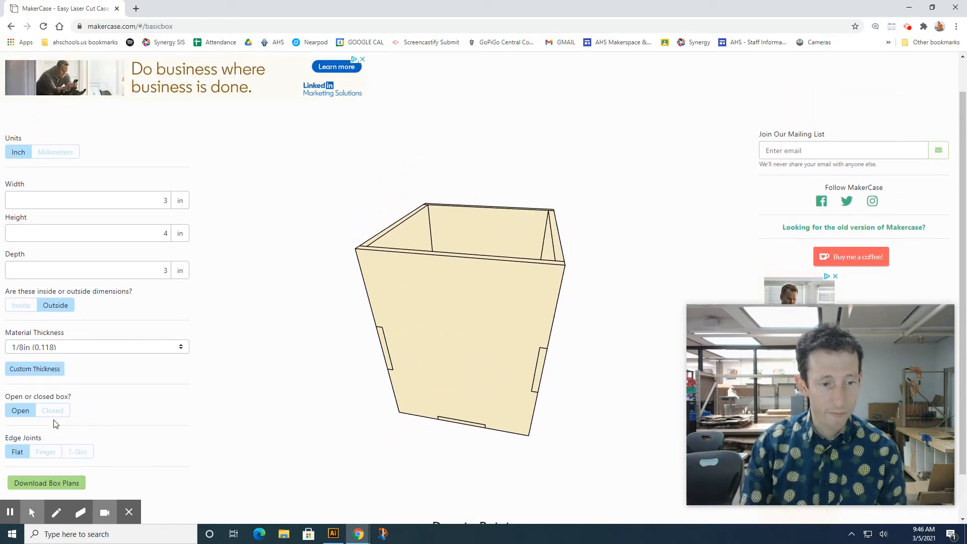
- Set the edge joints to Finger and inspect the box from below and above
left_click(46, 451)
scroll(143, 444, "down", 1)
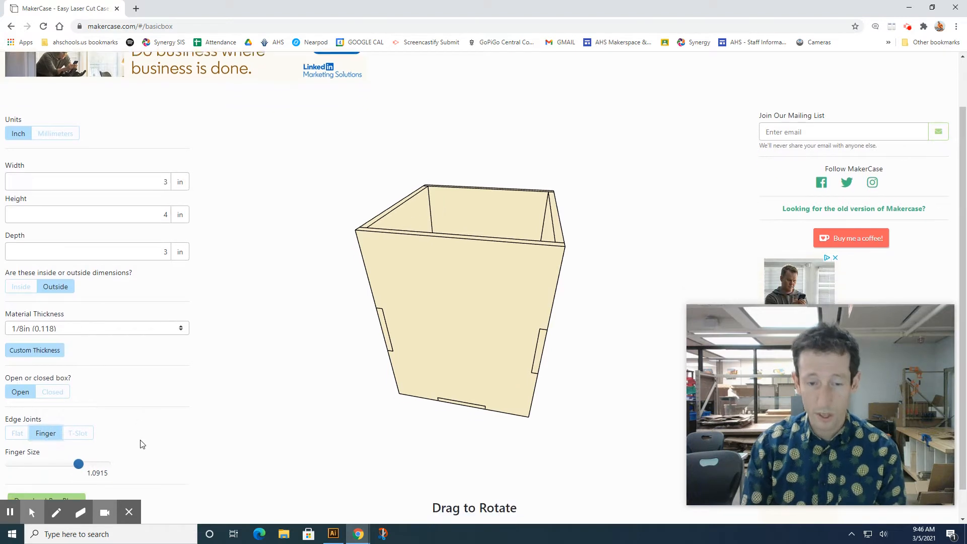
scroll(143, 444, "down", 1)
left_click_drag(453, 295, 411, 176)
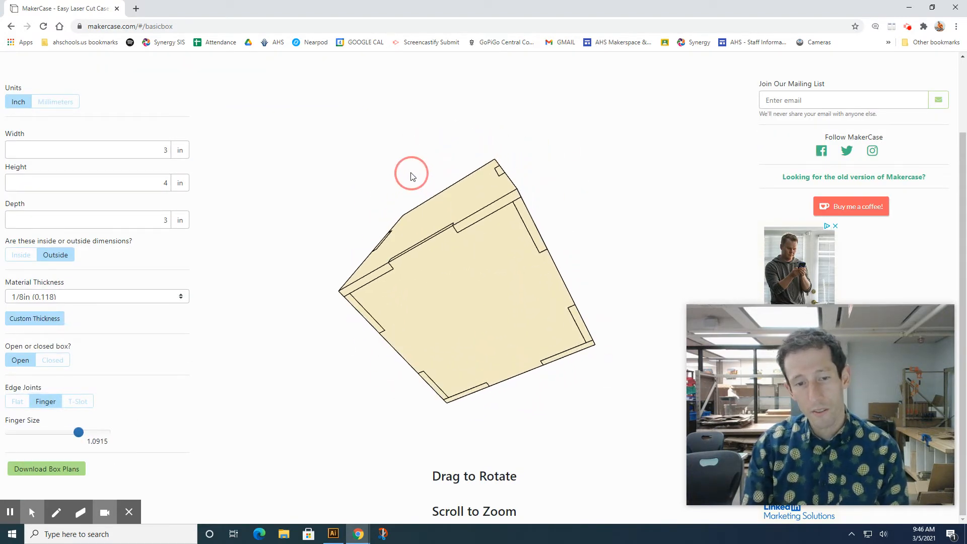
left_click_drag(518, 233, 456, 361)
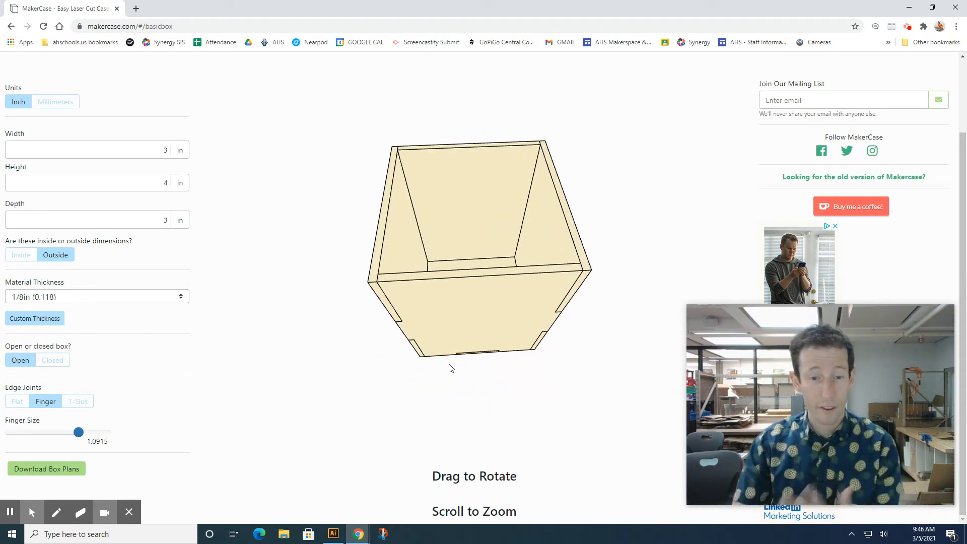
- Try the smallest finger size, 0.236, and the largest, 1.416, examining the joints in the 3D preview
left_click_drag(79, 432, 83, 432)
left_click_drag(434, 310, 387, 341)
left_click_drag(86, 432, 3, 436)
left_click_drag(315, 341, 576, 331)
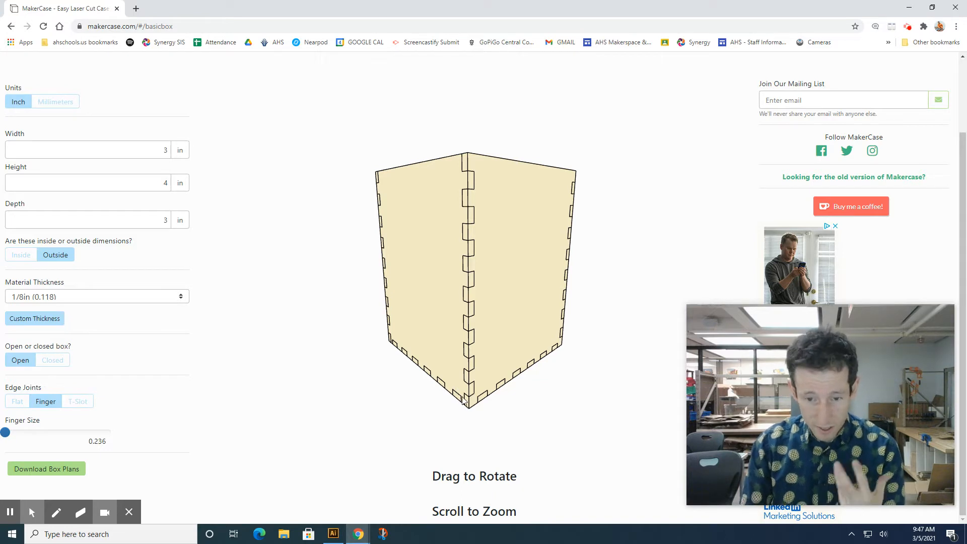
left_click_drag(464, 401, 492, 351)
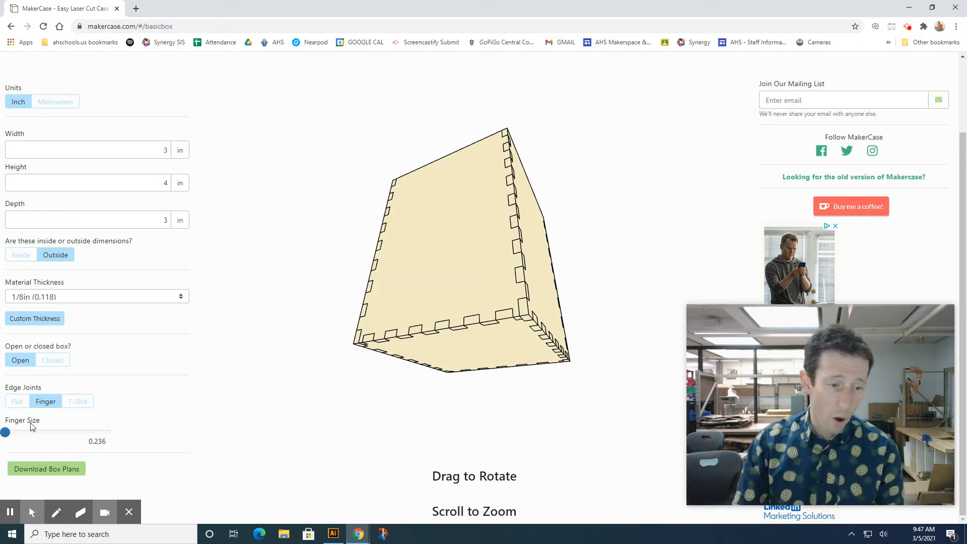
left_click_drag(5, 431, 106, 432)
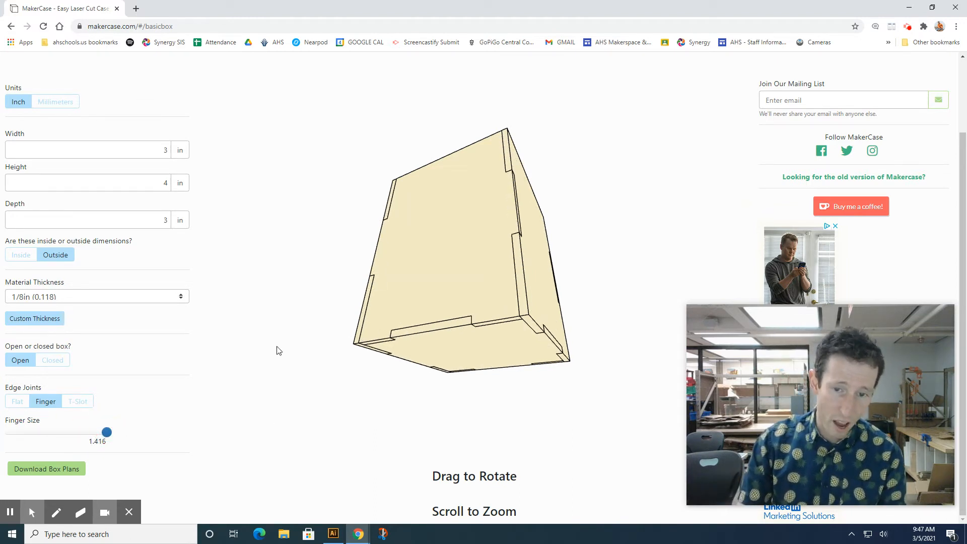
left_click_drag(461, 305, 537, 373)
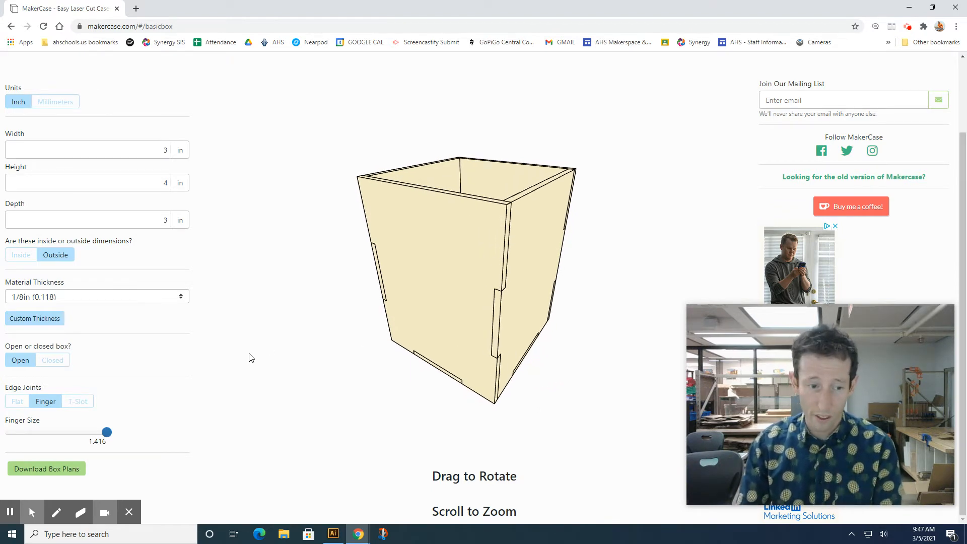
- Set the finger size to 0.57525 and inspect the corner joints
left_click_drag(107, 433, 36, 454)
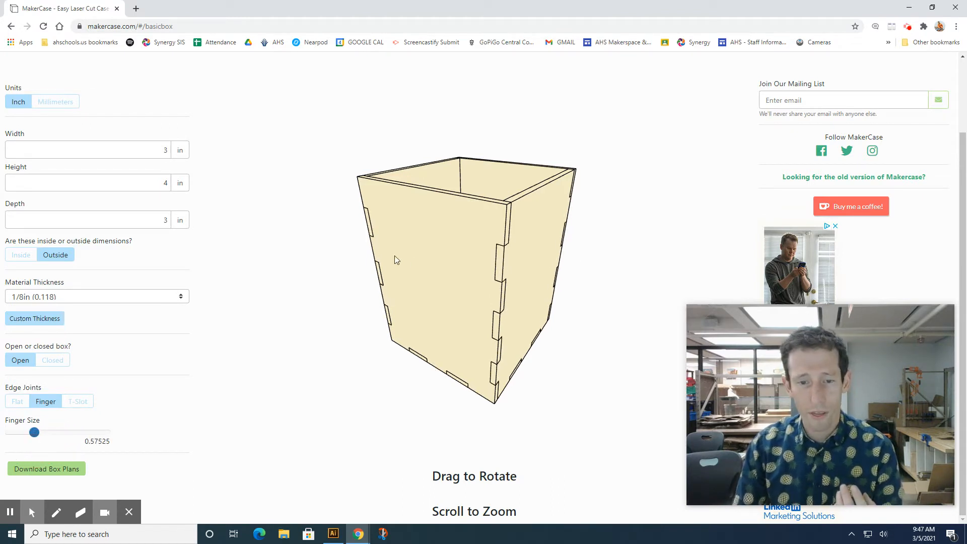
left_click_drag(449, 329, 460, 291)
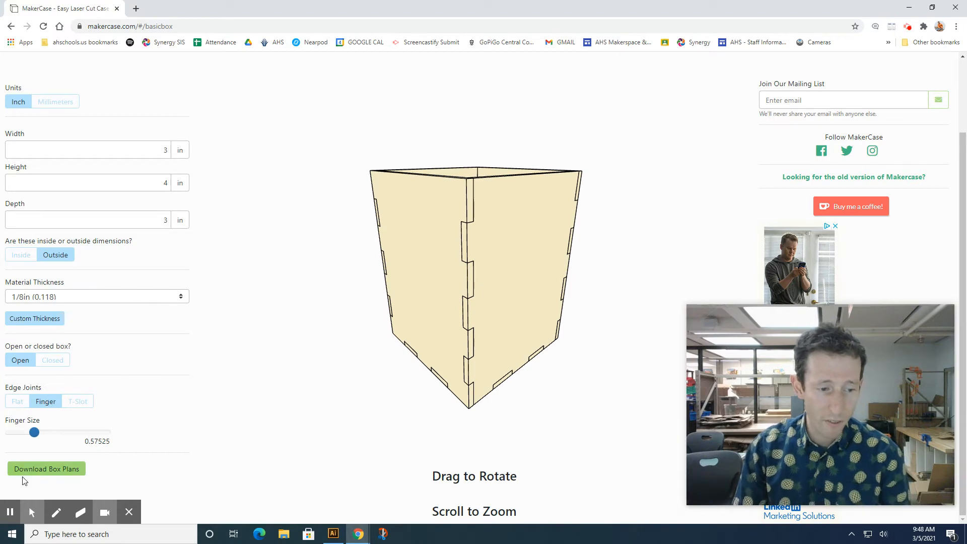
- Open the download options for the box plans and disable the panel labels
left_click(45, 472)
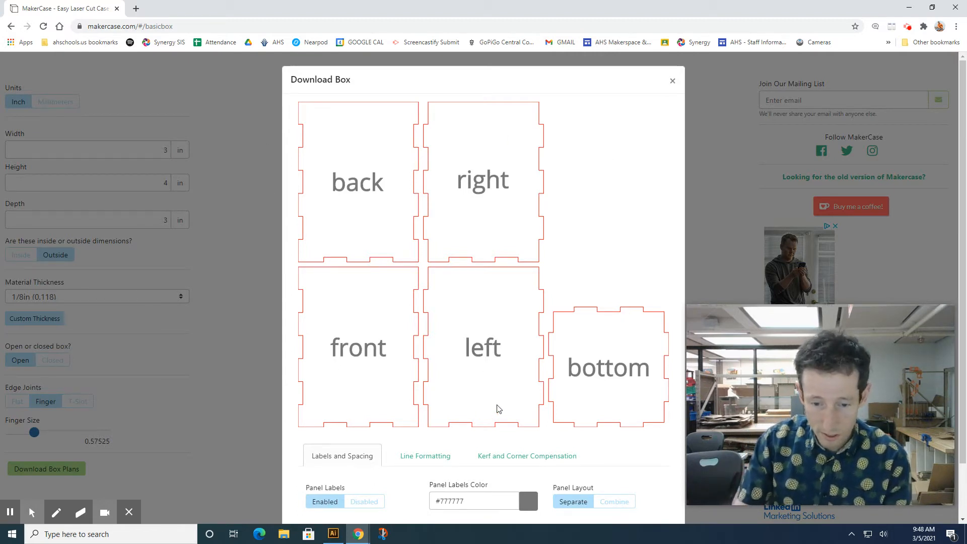
scroll(413, 458, "down", 1)
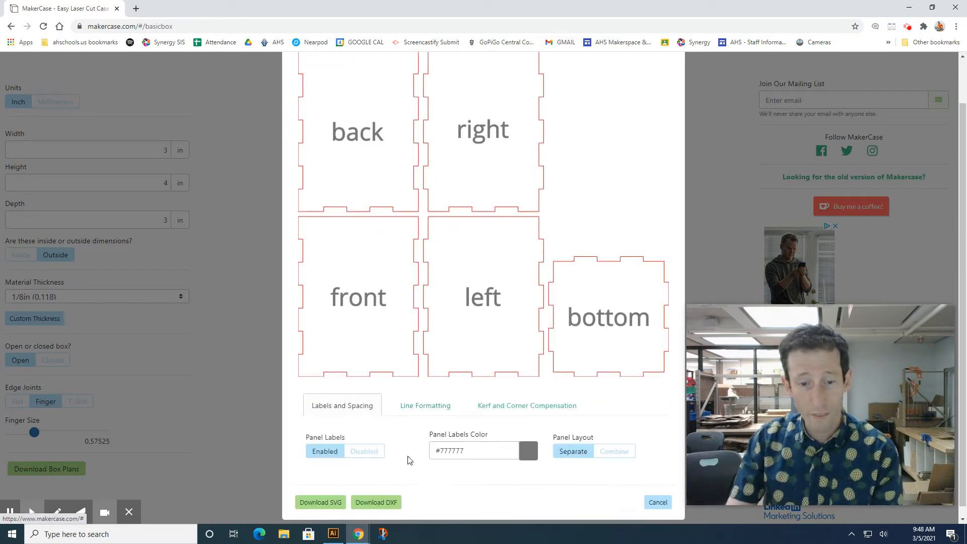
scroll(356, 424, "up", 1)
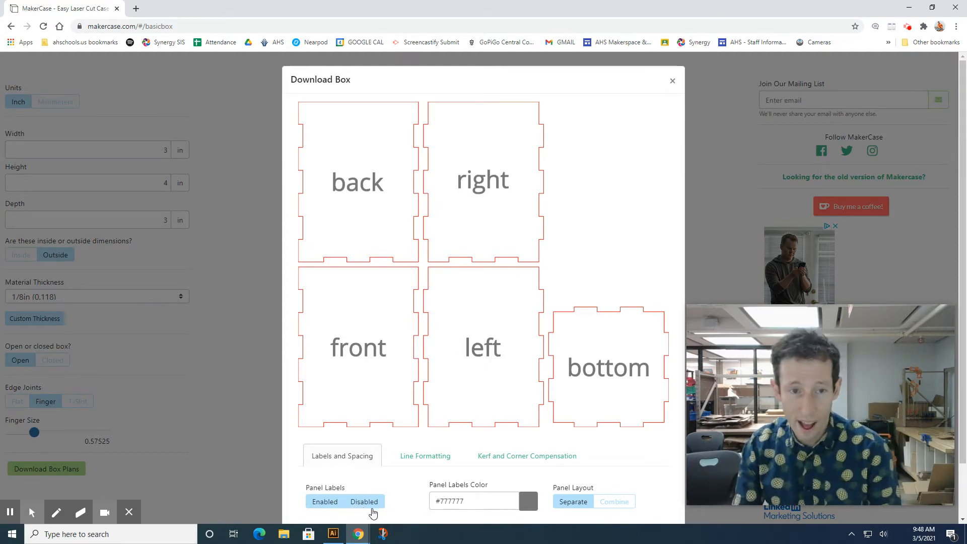
left_click(360, 505)
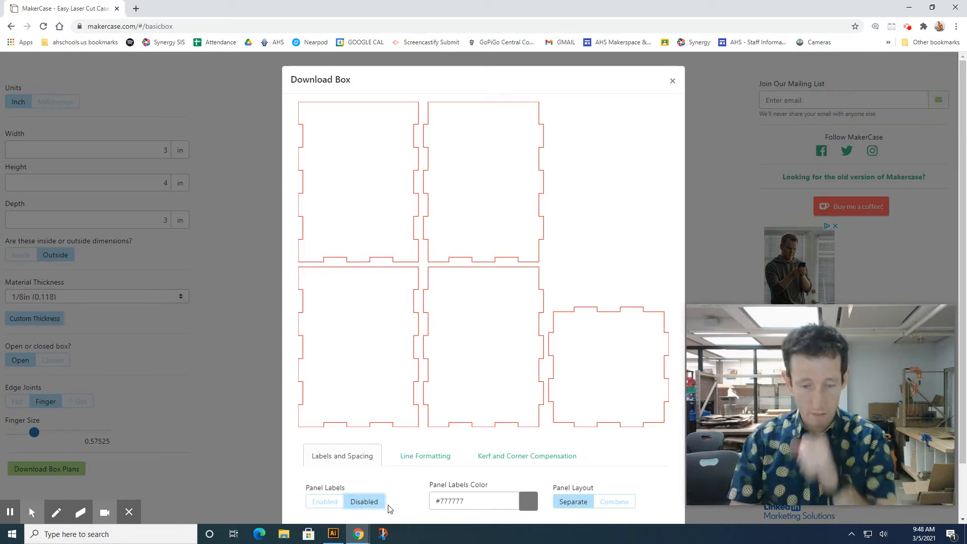
- Try the combined panel layout and return to separate panels
scroll(421, 470, "down", 1)
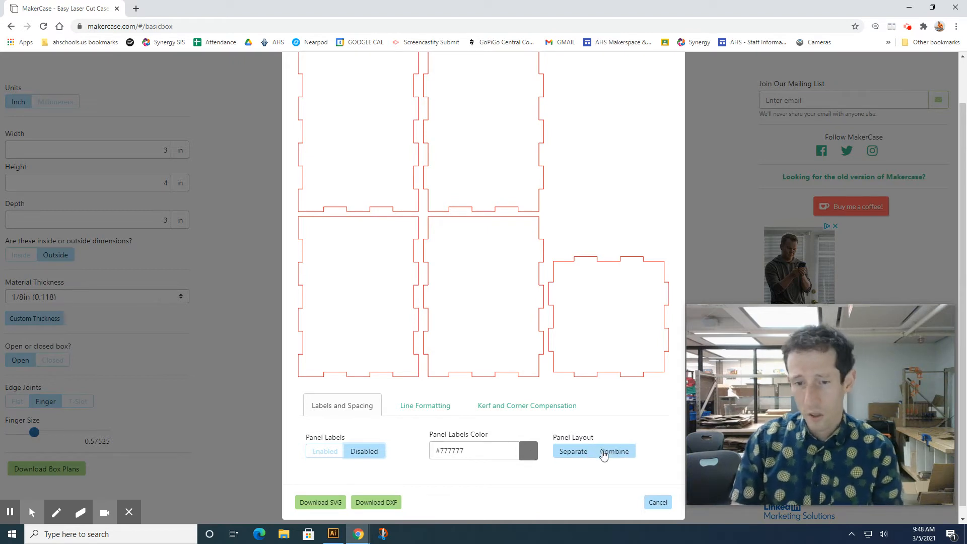
left_click(604, 453)
left_click(573, 455)
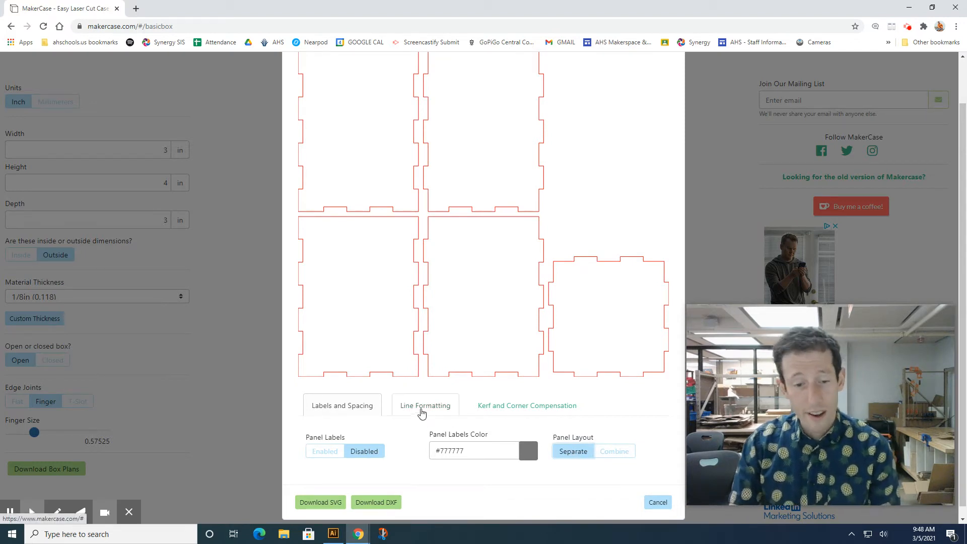
- Set the cut line width of the box plans to 0.01 in the line formatting options
left_click(420, 411)
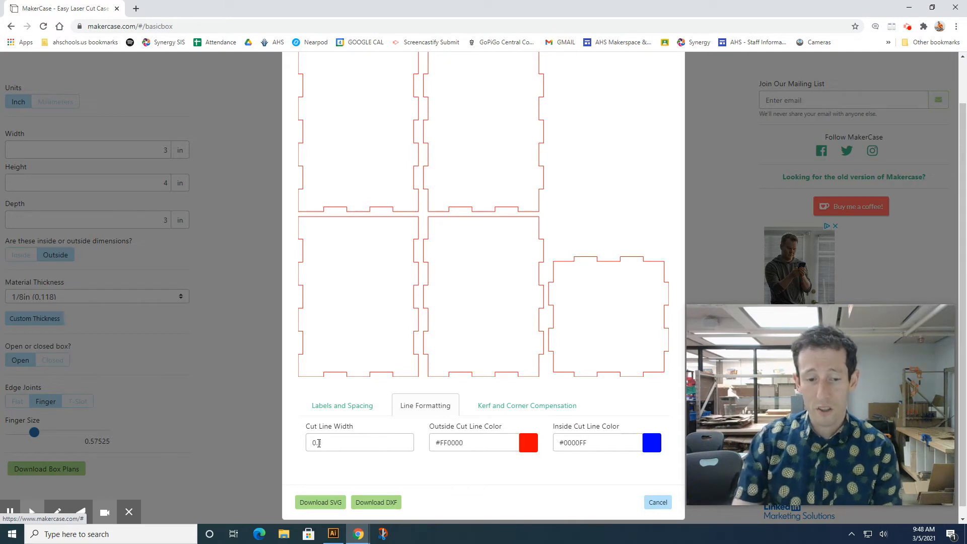
left_click(385, 433)
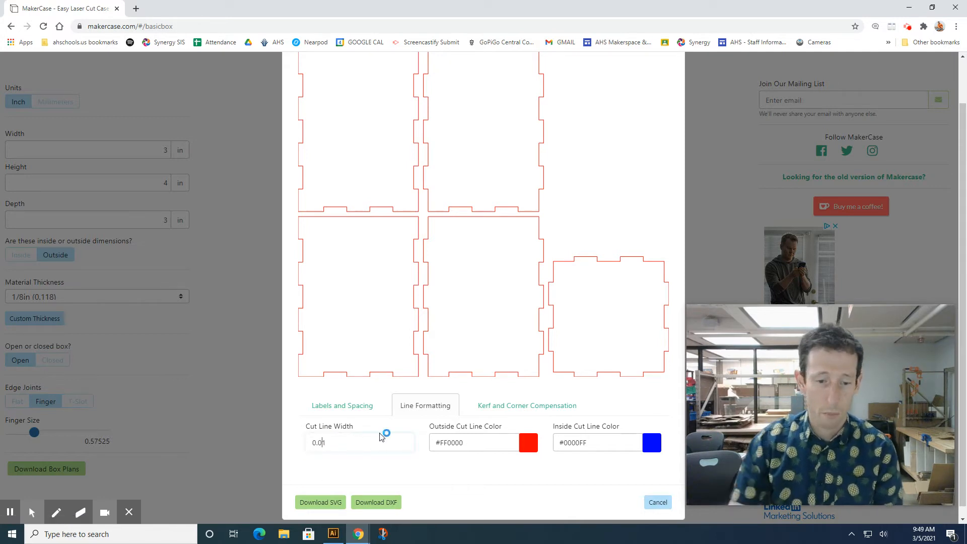
left_click(358, 442)
left_click(395, 473)
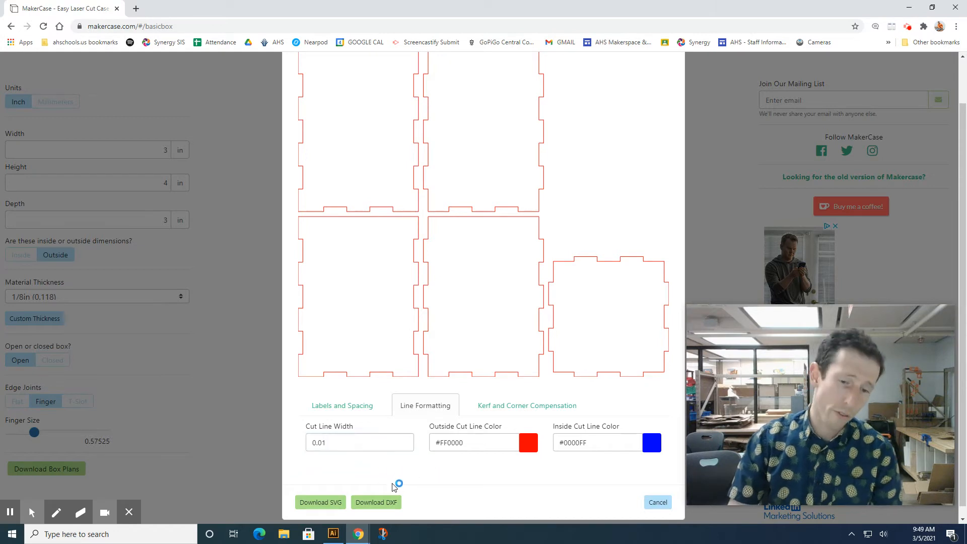
left_click(528, 449)
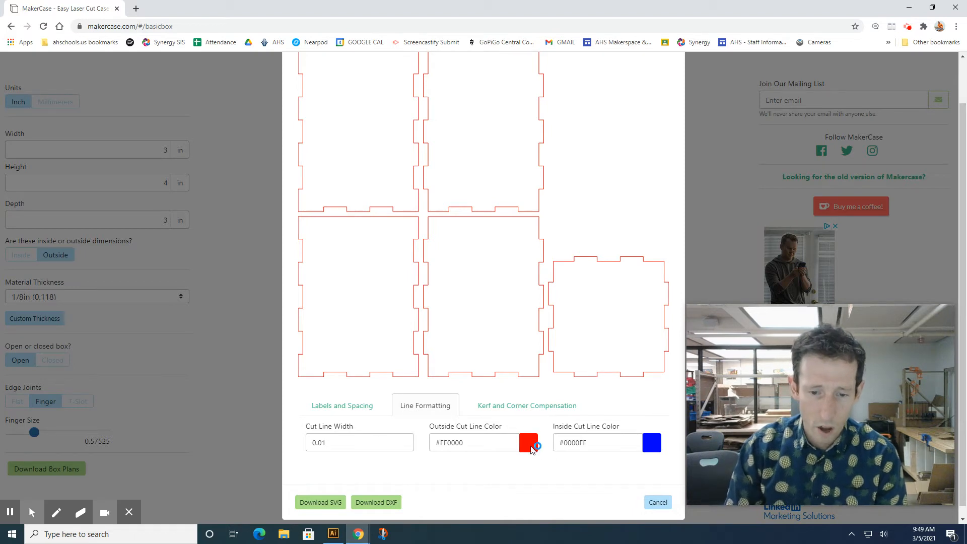
left_click(552, 441)
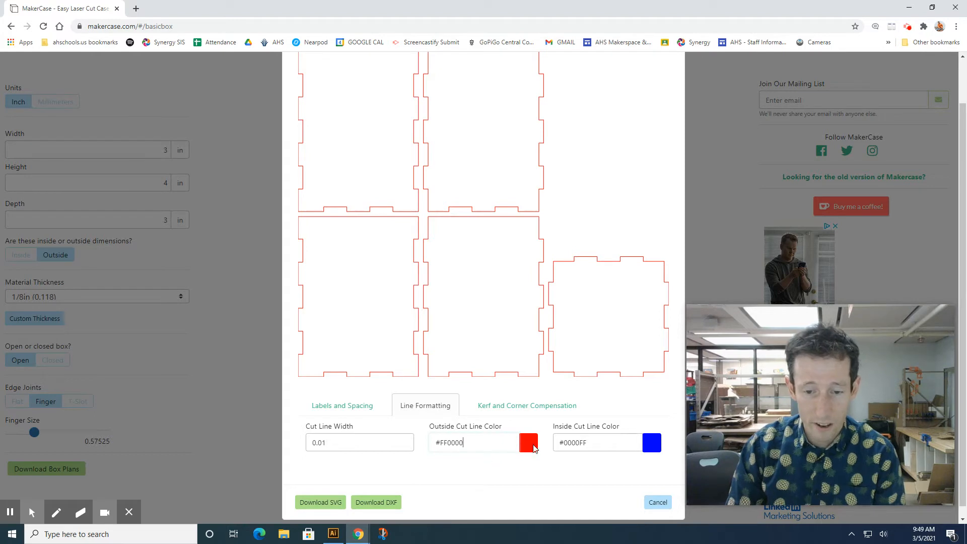
left_click_drag(491, 446, 432, 446)
type("0")
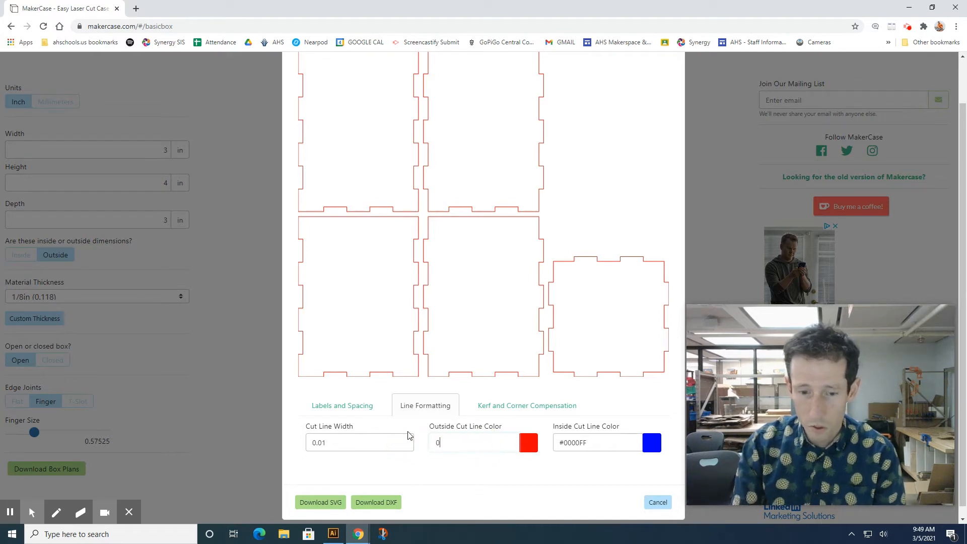
left_click(536, 452)
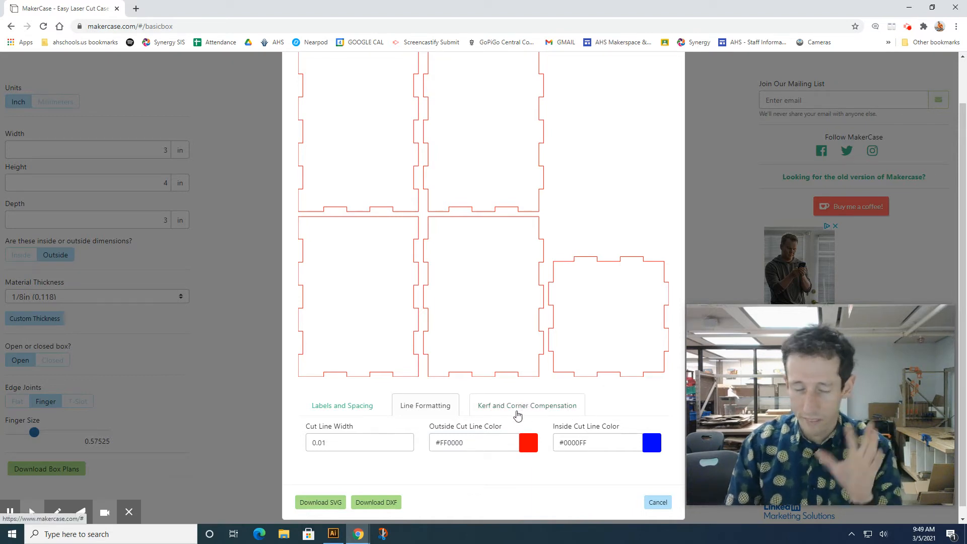
- Review the panel layout and the kerf and corner compensation options of the box plans
scroll(503, 414, "up", 1)
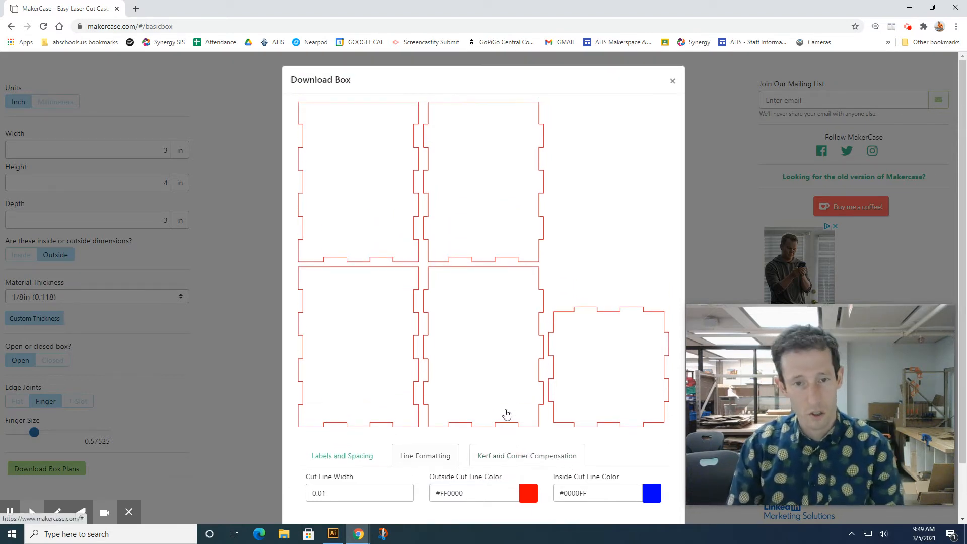
scroll(502, 415, "down", 1)
left_click(494, 404)
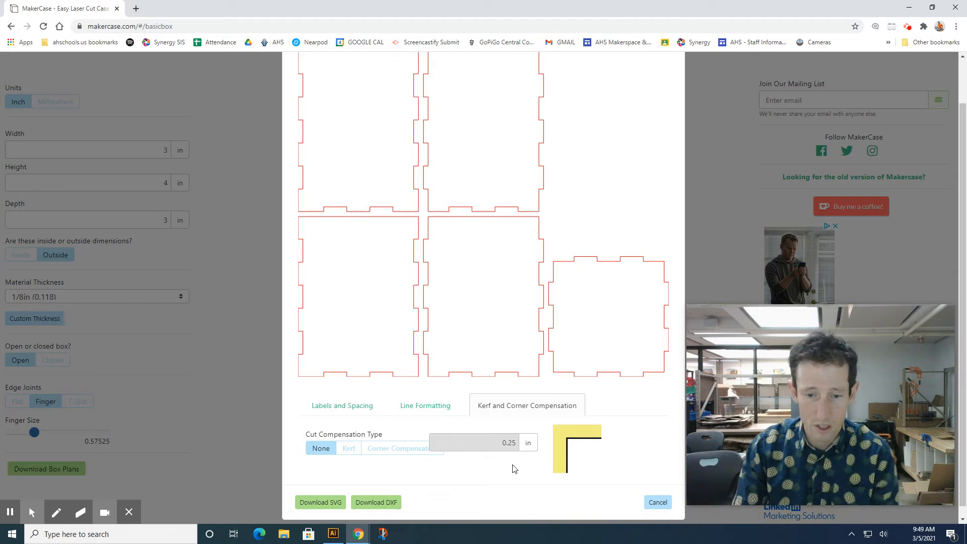
scroll(452, 438, "up", 1)
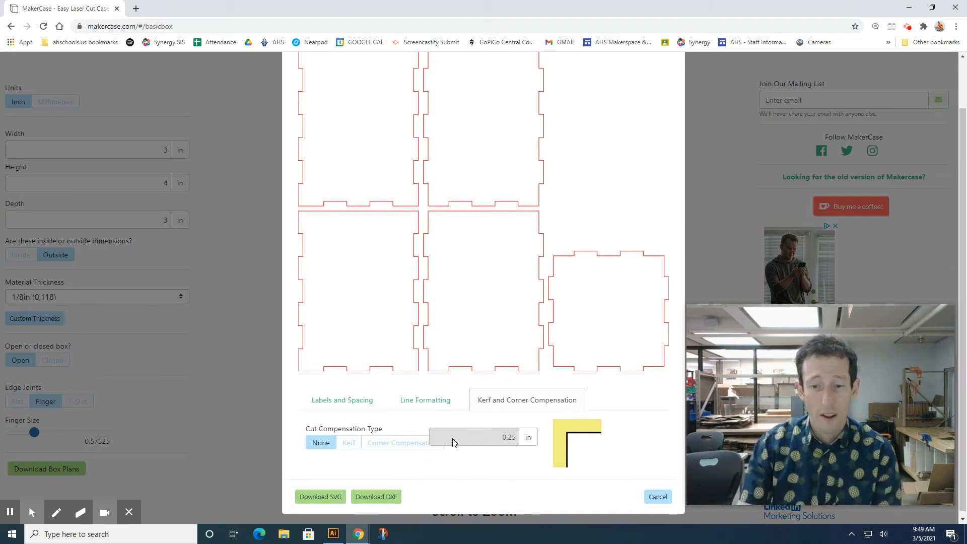
scroll(421, 333, "down", 1)
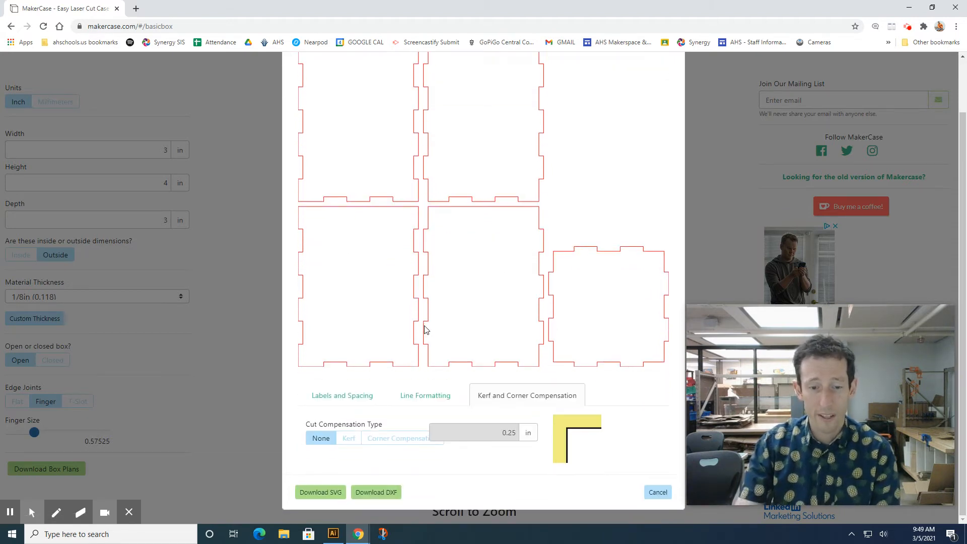
- Download the box plans as an SVG named "text box" and save it to the Desktop
left_click(319, 492)
scroll(319, 496, "up", 1)
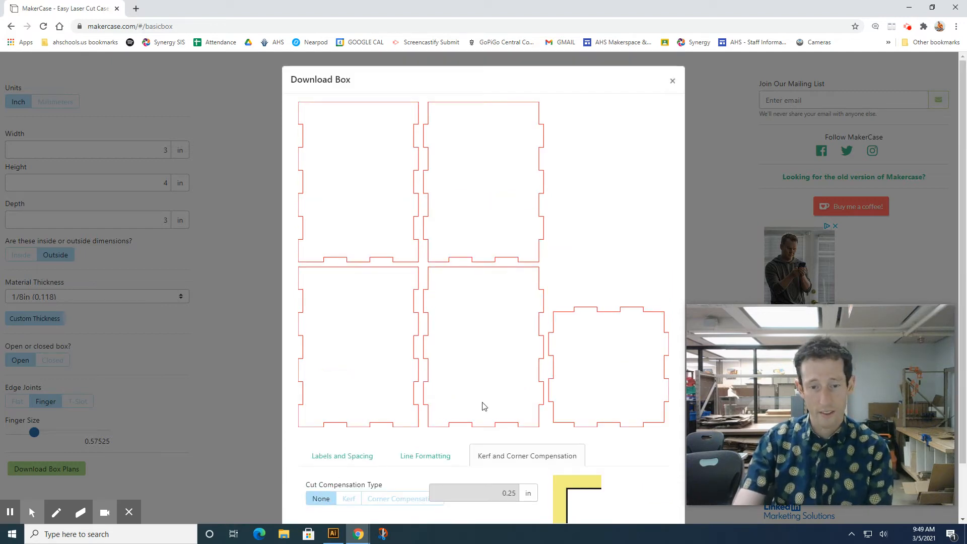
scroll(491, 436, "down", 1)
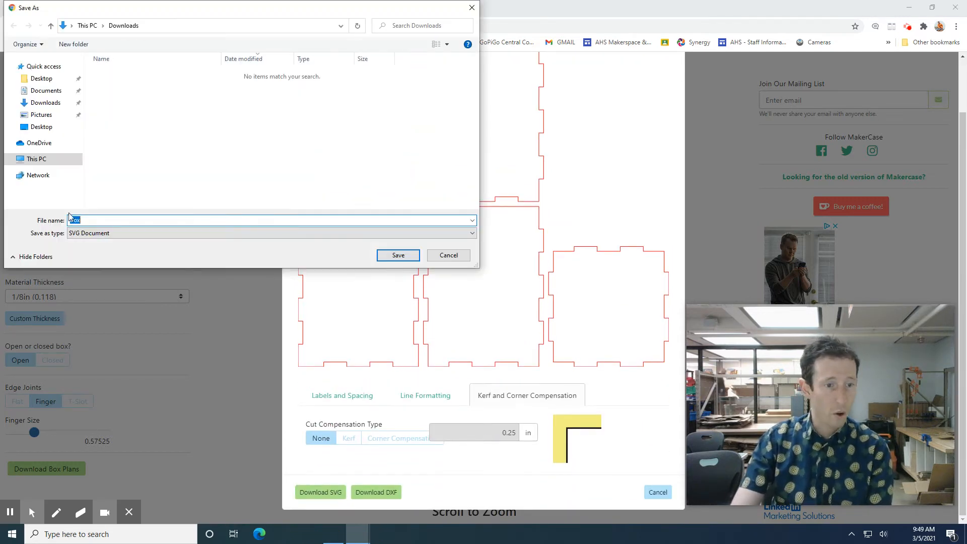
type("te")
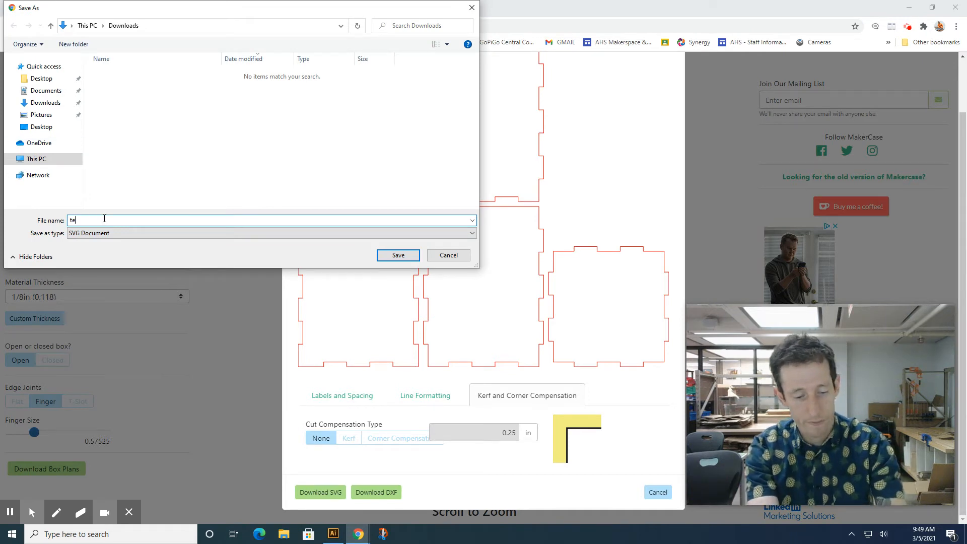
type("xt box")
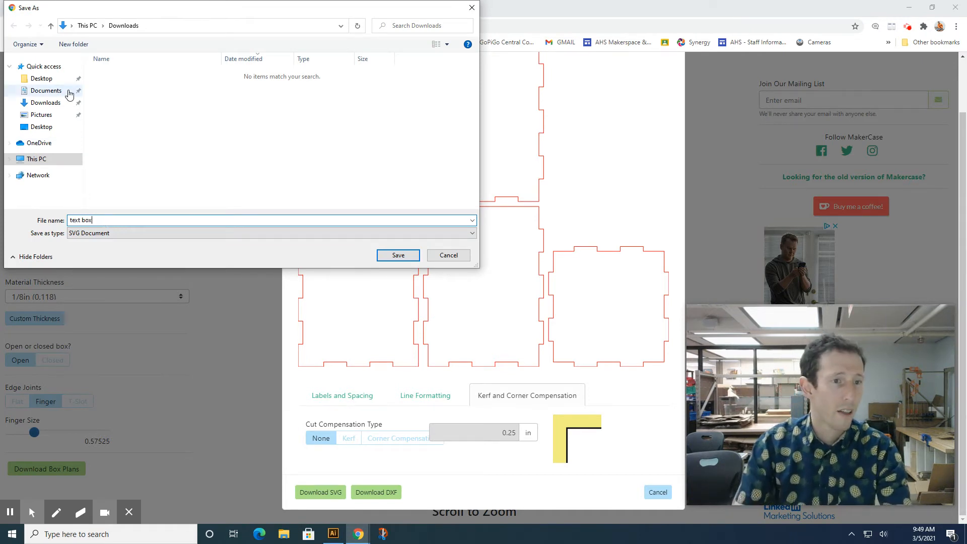
left_click(53, 126)
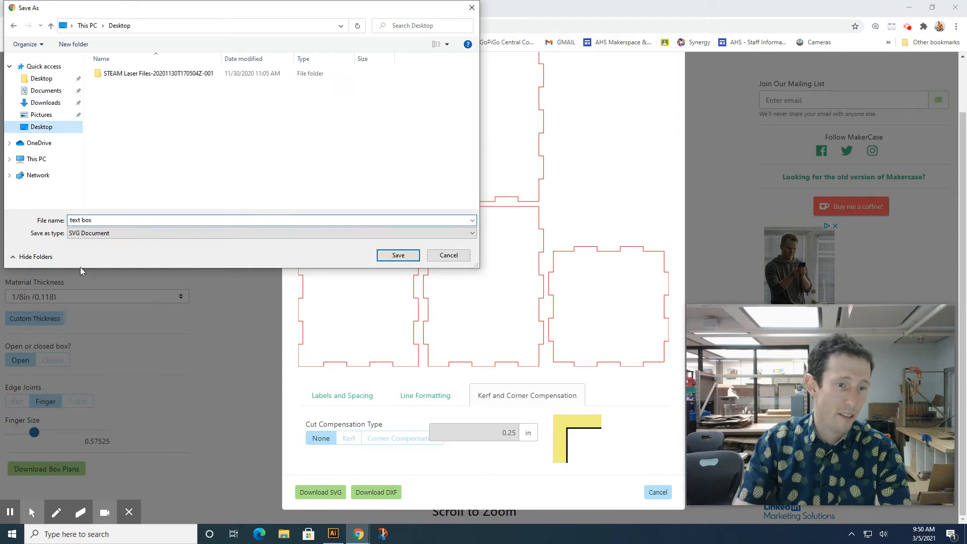
left_click(398, 255)
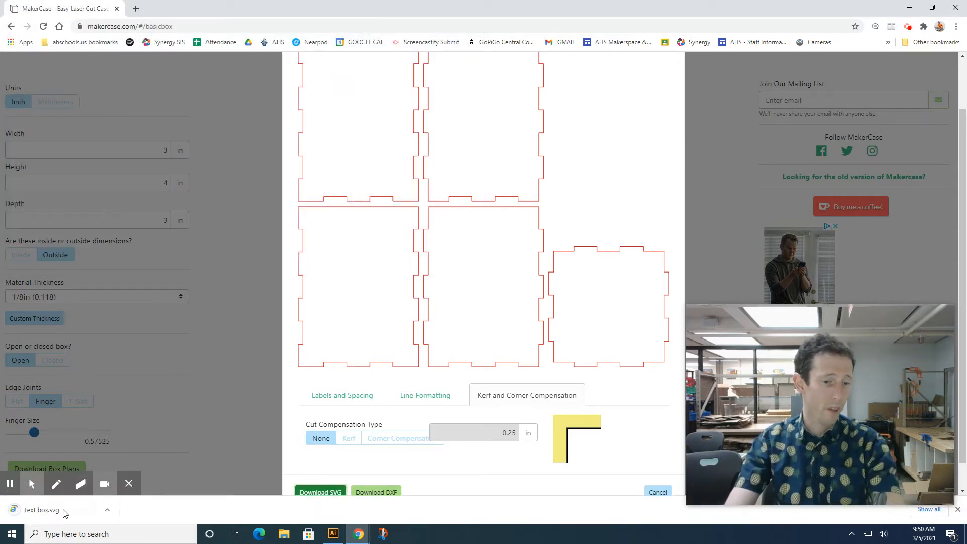
- Open tinkercad.com in a new browser tab and check the account sign-up options
key("ctrl+t")
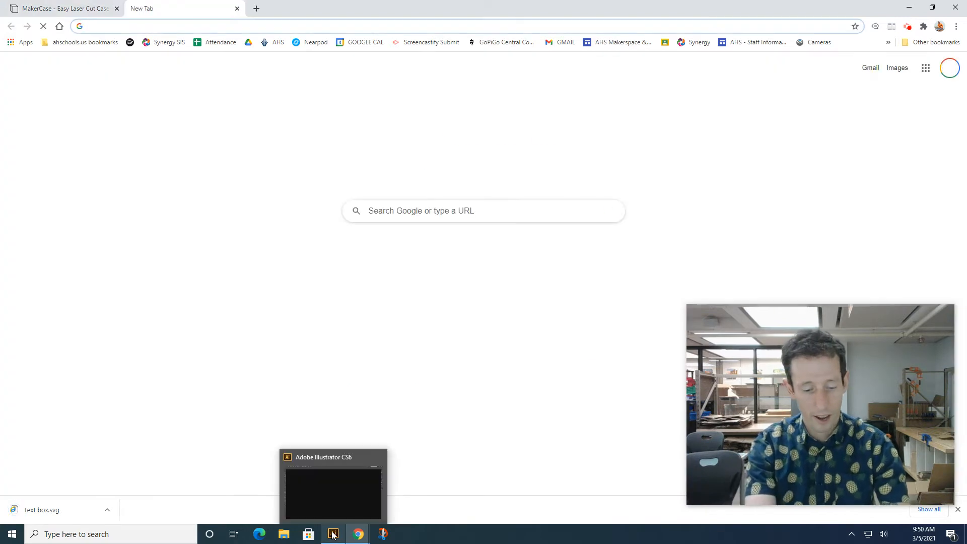
type("tinkercad.co")
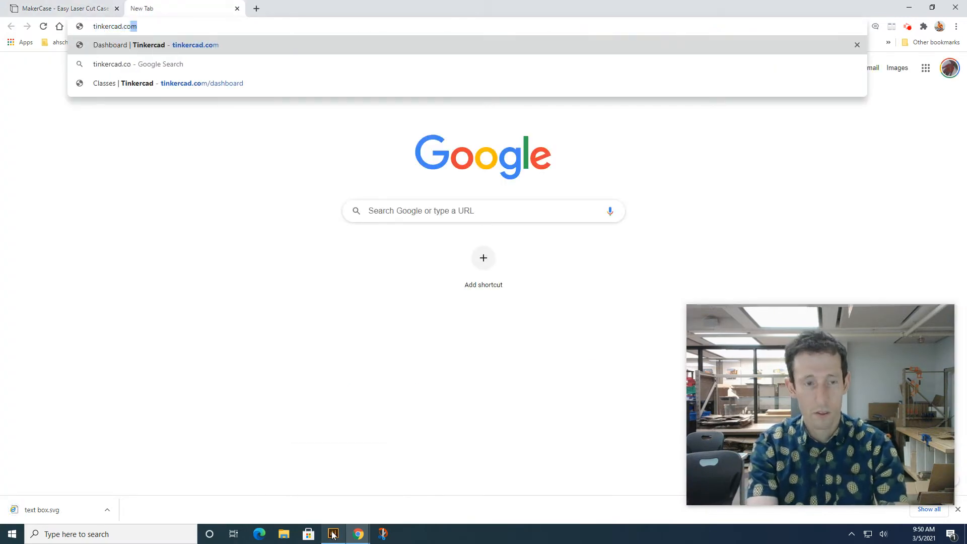
key("Return")
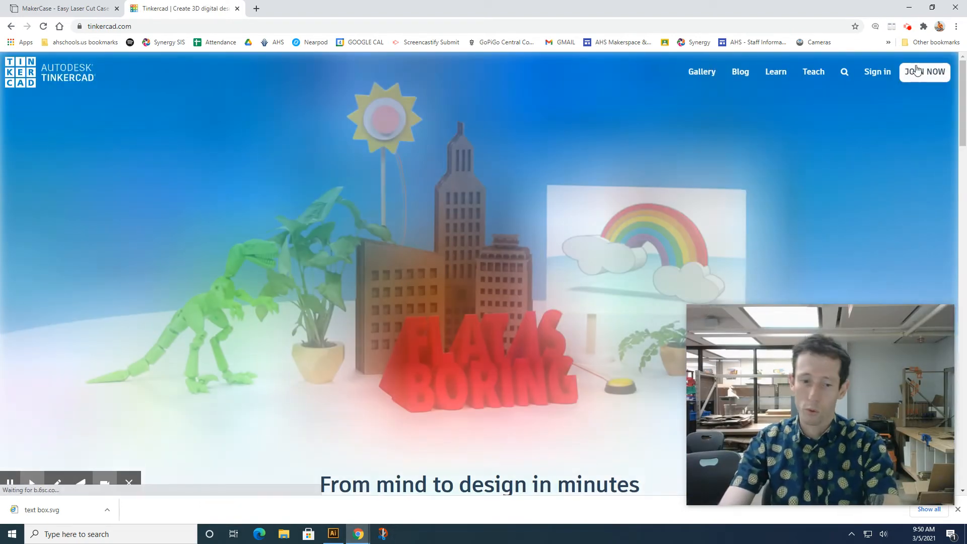
left_click(924, 70)
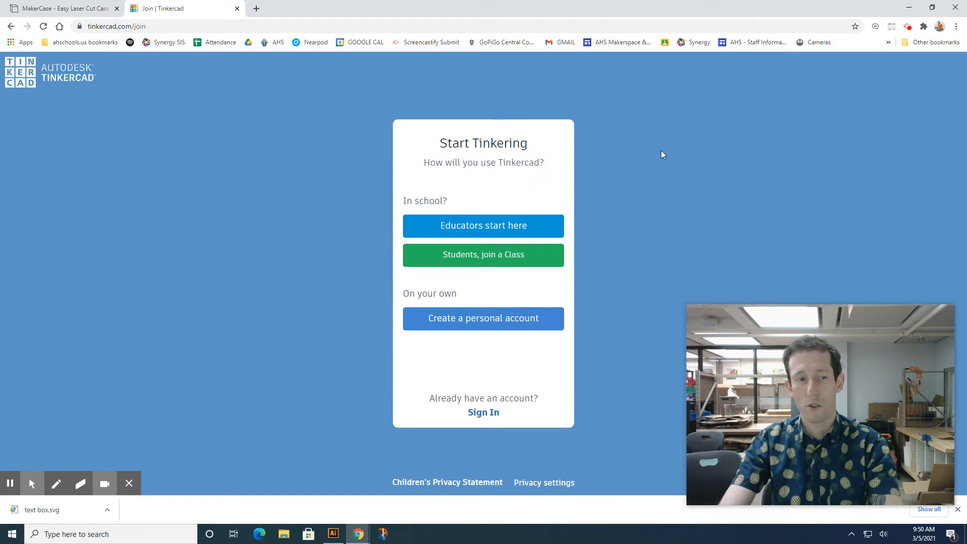
left_click(11, 27)
- Sign in to Tinkercad with the school Google account and create a new 3D design, dismissing the notes tip
left_click(874, 71)
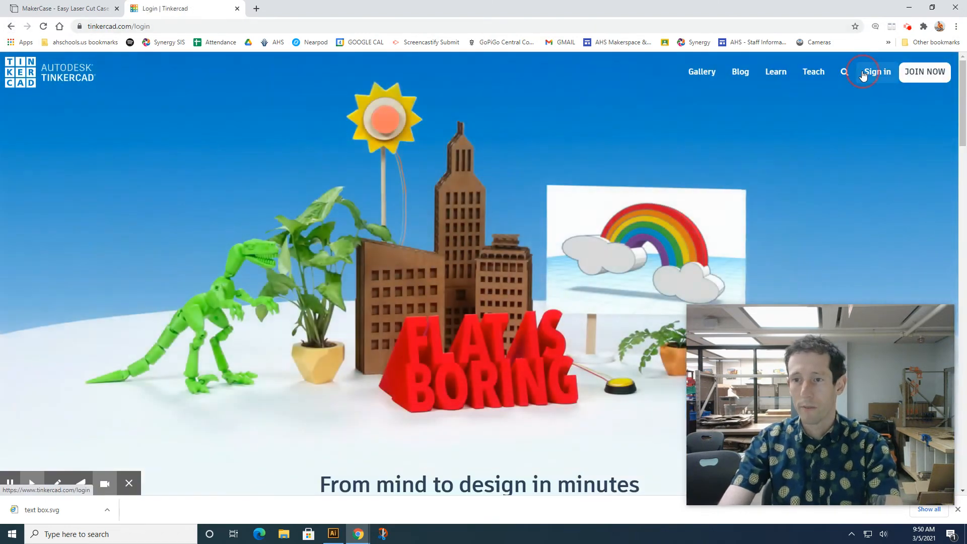
left_click(452, 286)
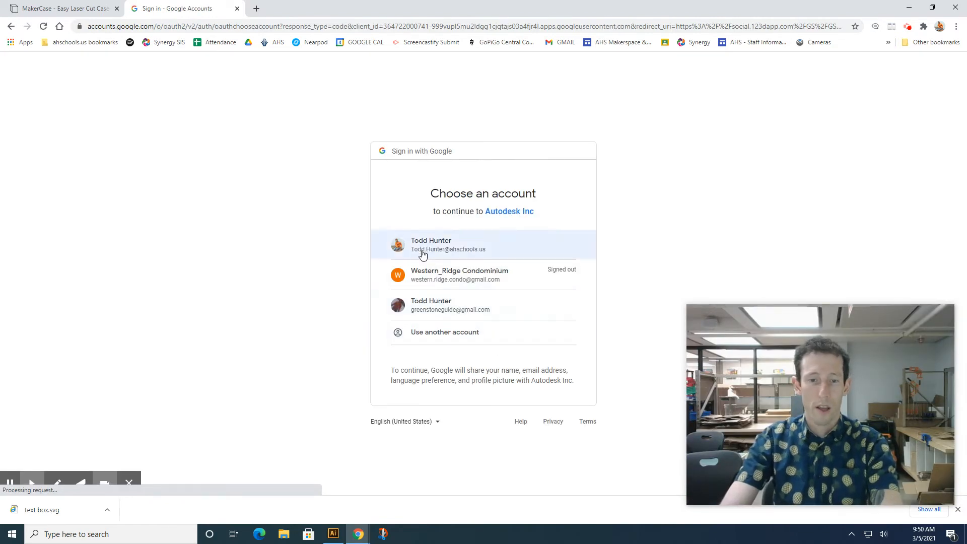
left_click(398, 248)
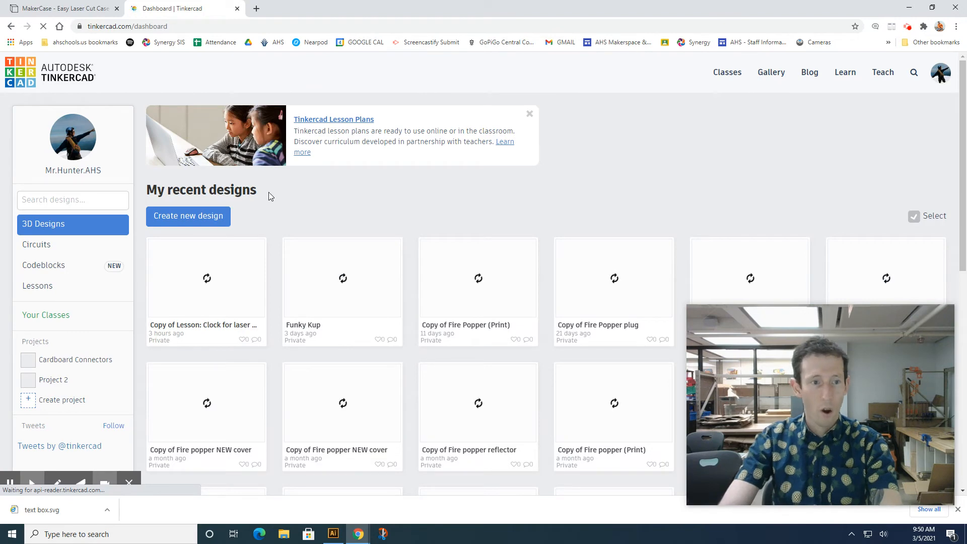
left_click(179, 216)
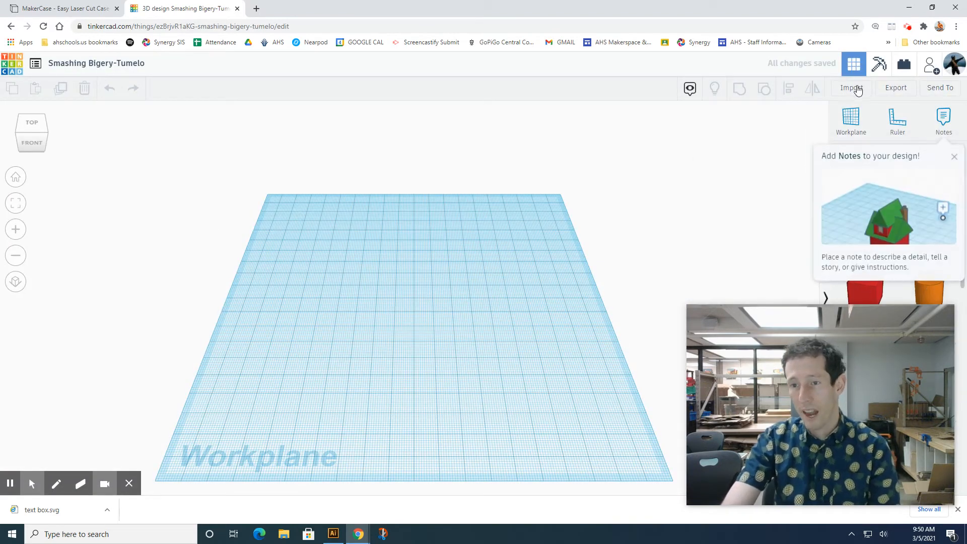
left_click(953, 158)
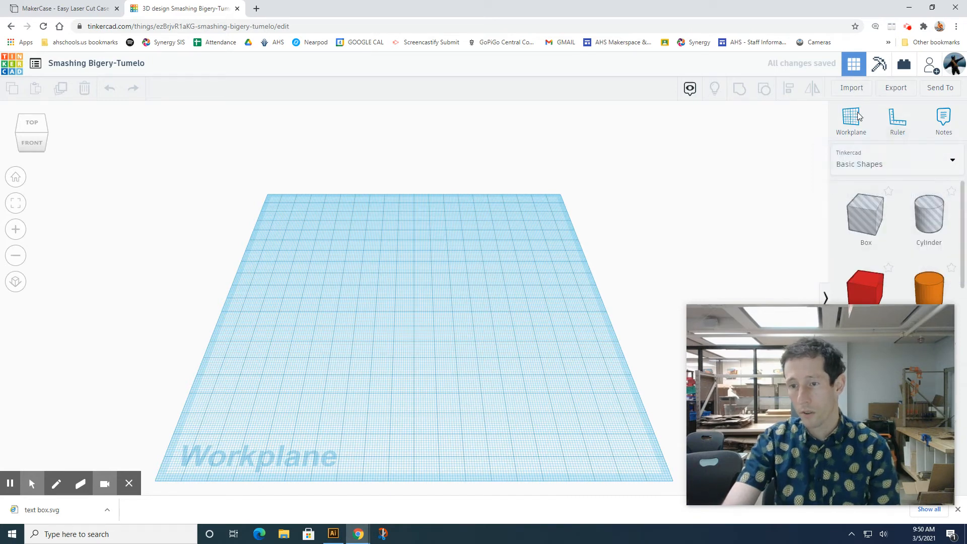
- Import text box.svg into the design at scale 100, centered on the artboard, and inspect the imported panels
left_click(850, 88)
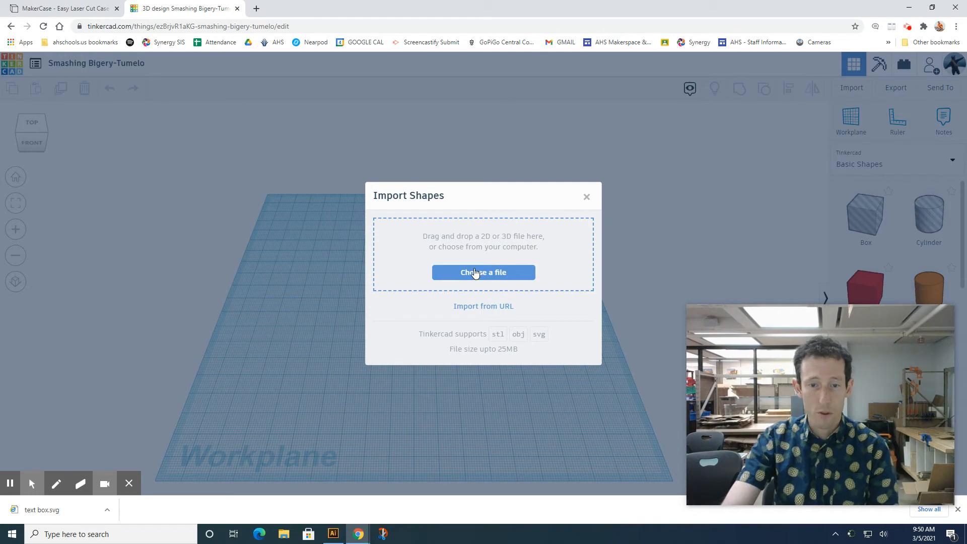
left_click_drag(44, 513, 222, 423)
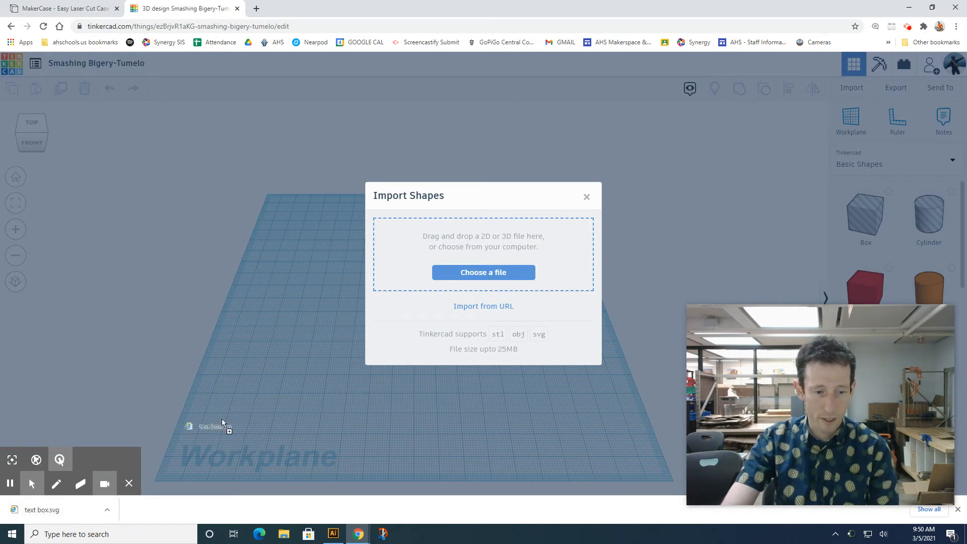
left_click_drag(487, 245, 488, 246)
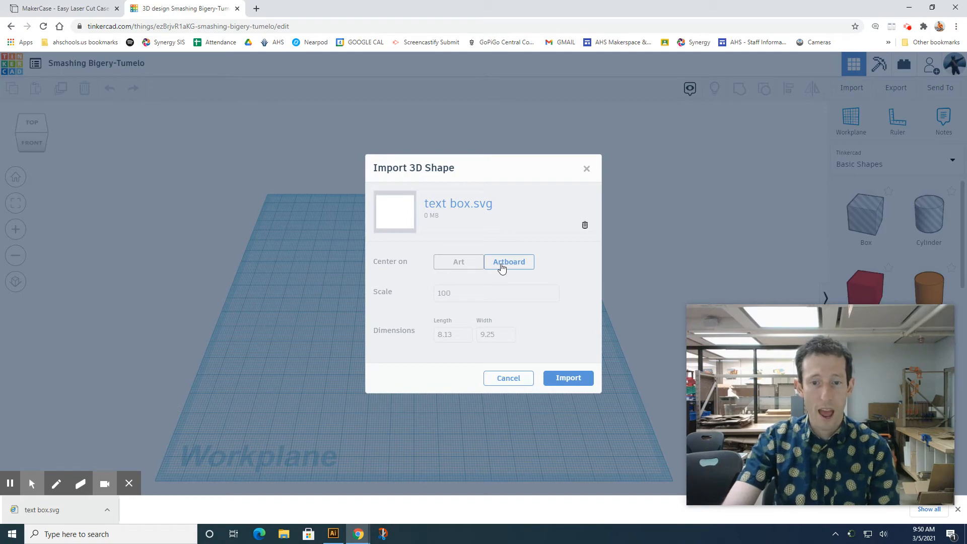
left_click(564, 377)
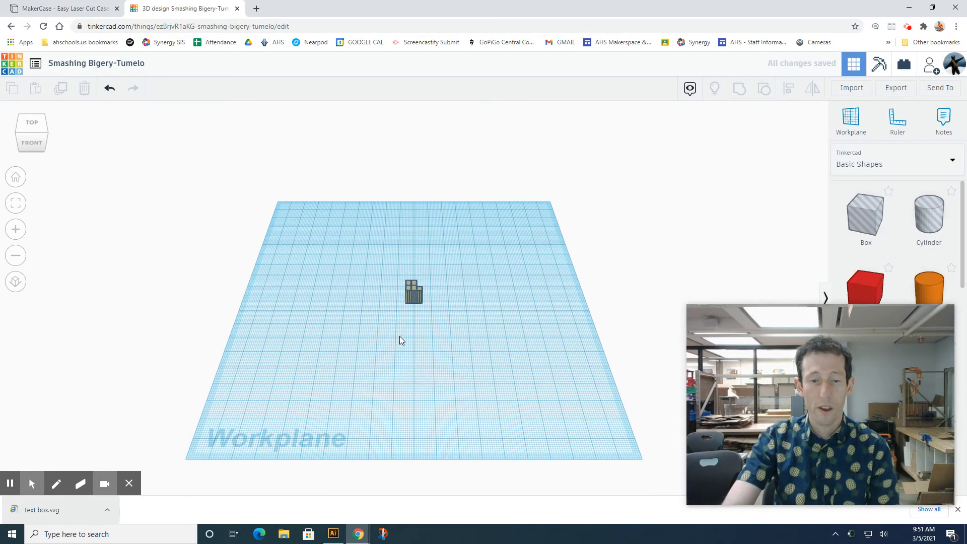
scroll(421, 295, "up", 2)
scroll(421, 295, "up", 5)
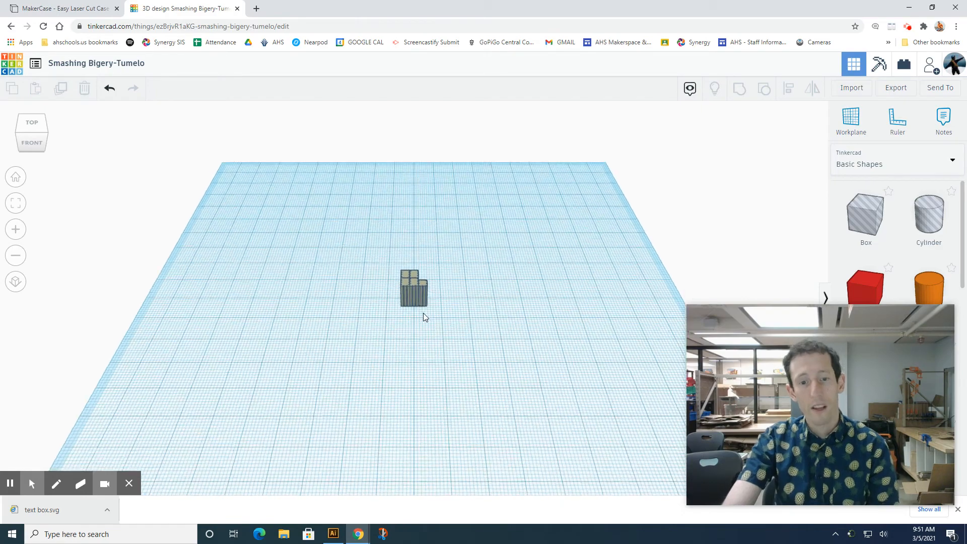
scroll(422, 325, "up", 4)
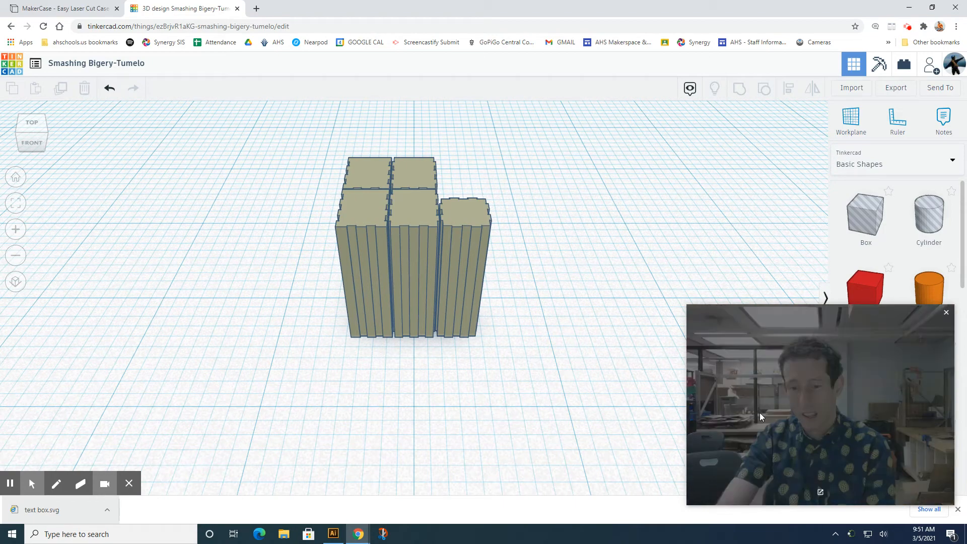
- Change the workplane grid units to inches with the default preset and update the grid
left_click_drag(850, 328, 815, 132)
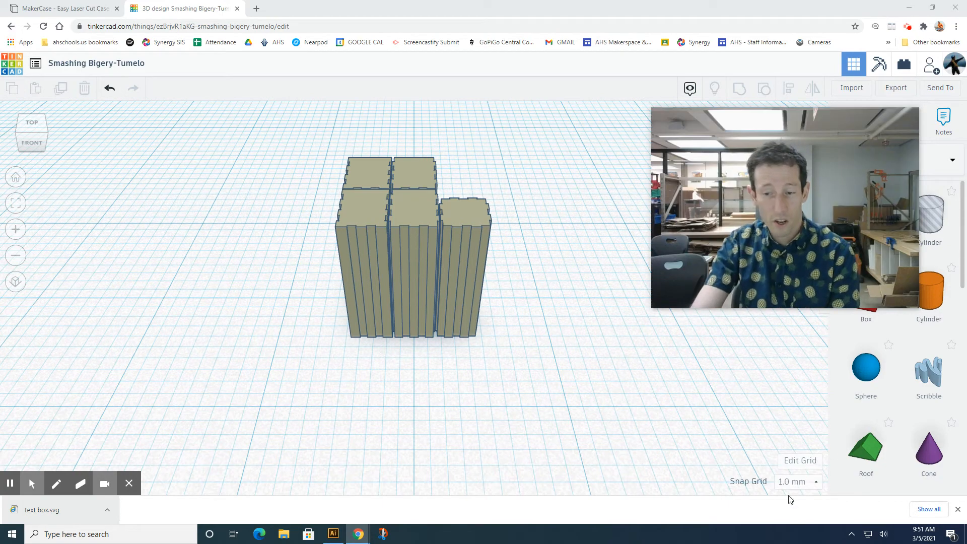
left_click(799, 461)
left_click(428, 247)
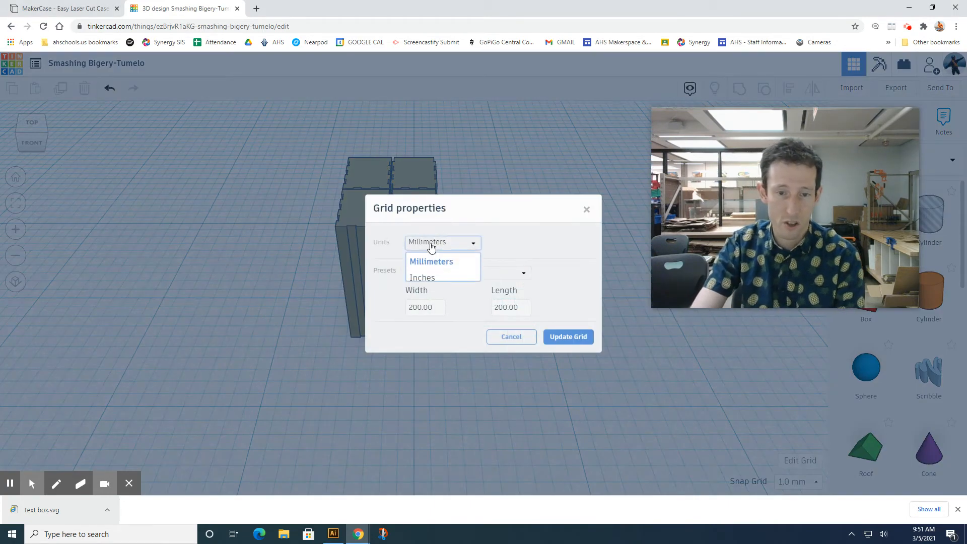
left_click(431, 277)
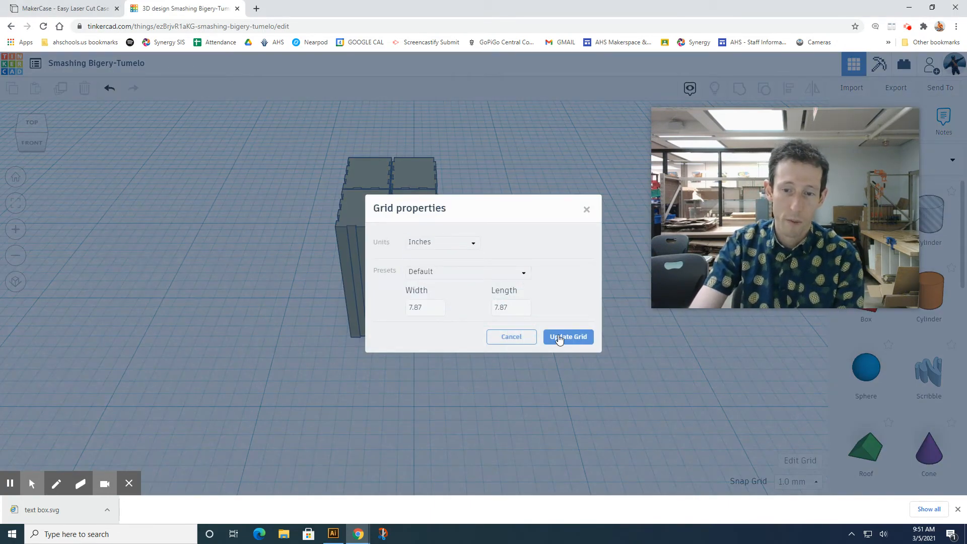
left_click(553, 336)
- Delete the imported panels and import text box.svg into the design again
left_click(413, 286)
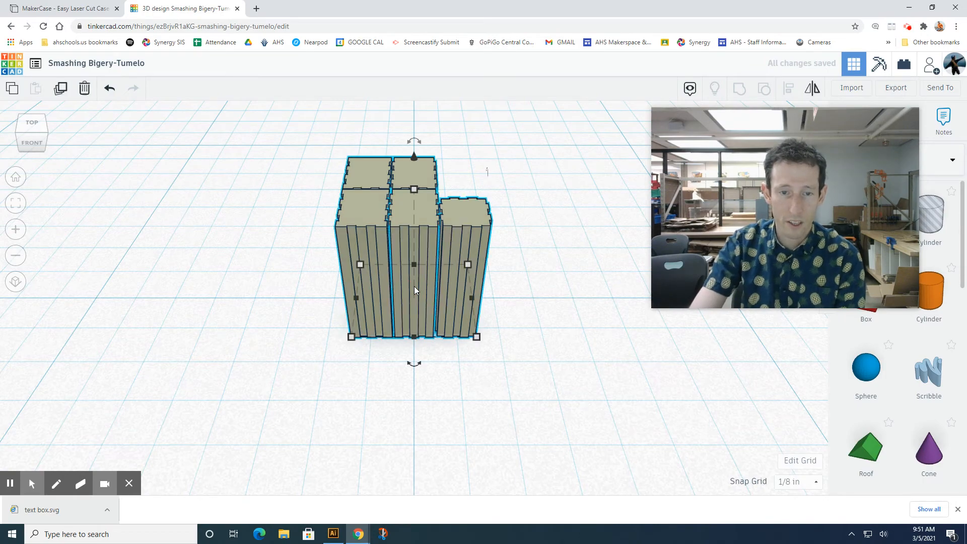
key("Delete")
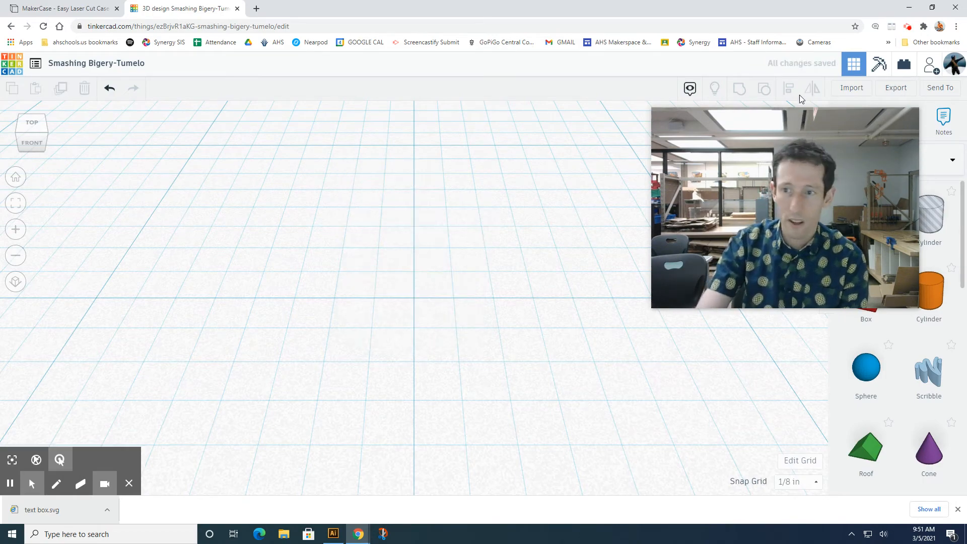
left_click(849, 88)
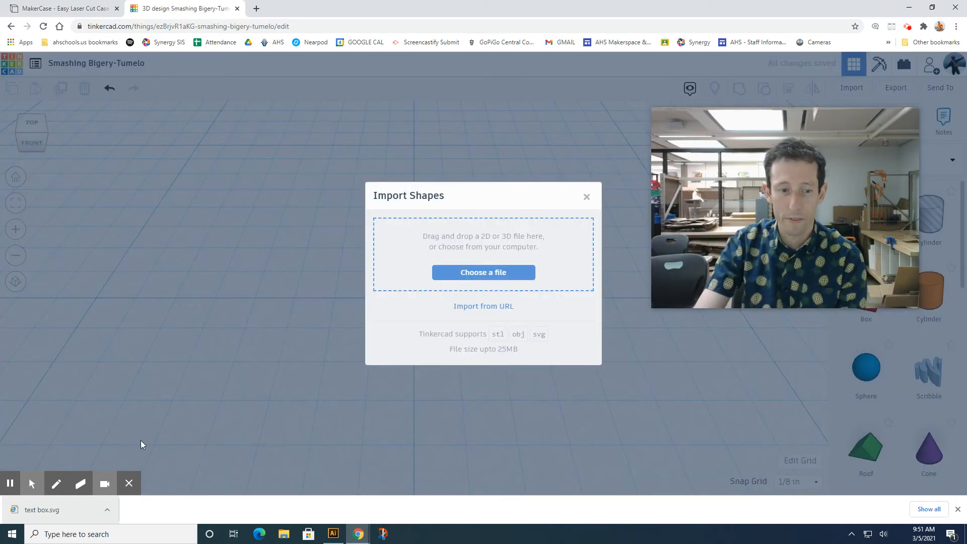
left_click_drag(15, 510, 464, 254)
left_click(556, 376)
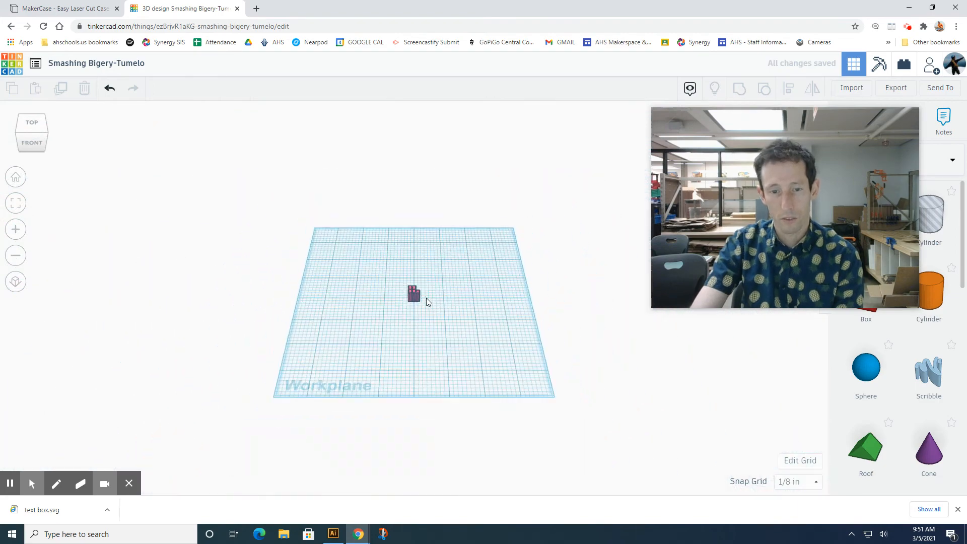
- Move the imported panels toward the workplane's back-left area and scale them up proportionally to about 2½ × 2.2 in
scroll(428, 289, "up", 10)
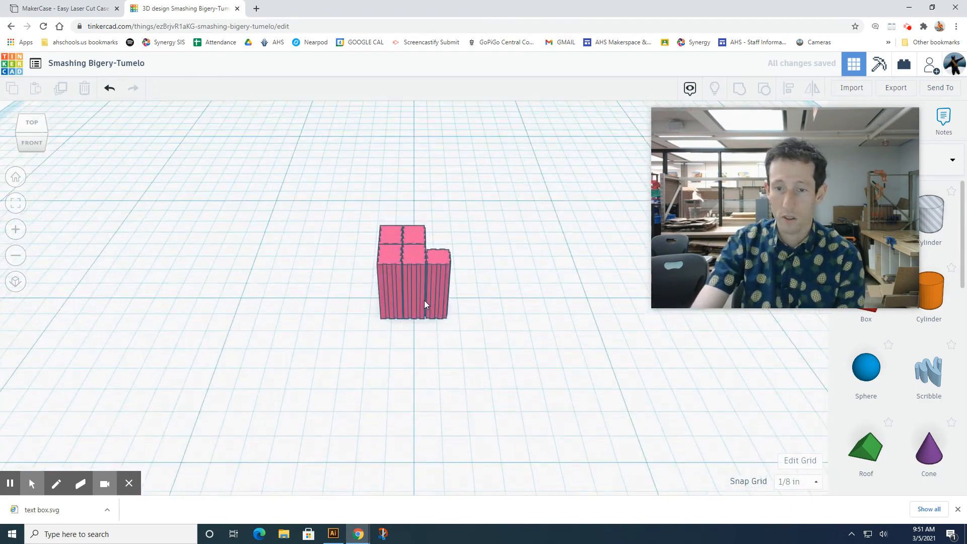
scroll(424, 298, "down", 5)
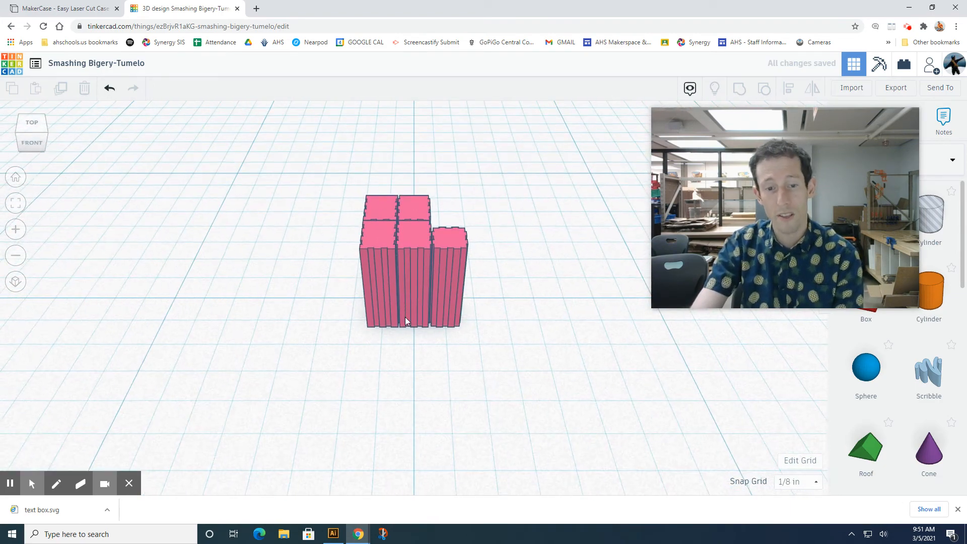
left_click(430, 310)
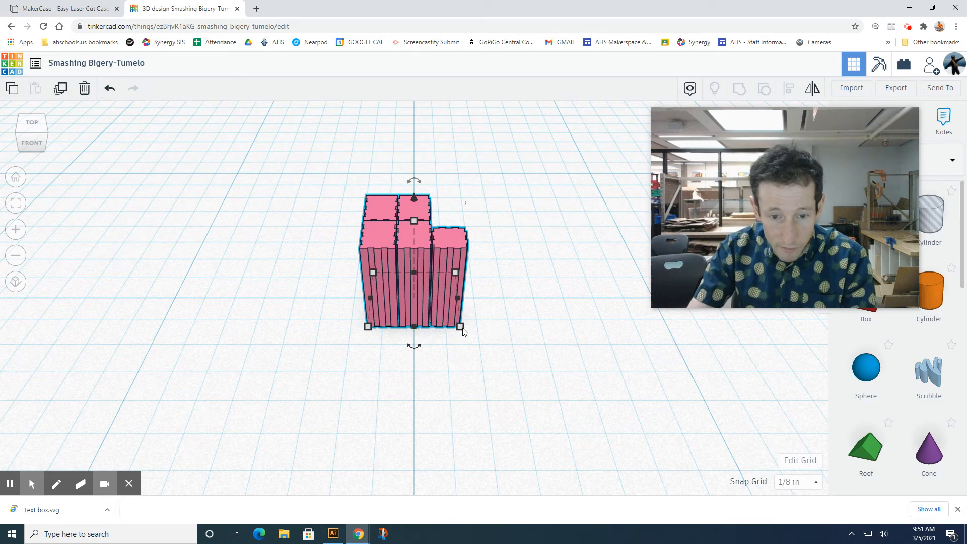
scroll(463, 331, "down", 5)
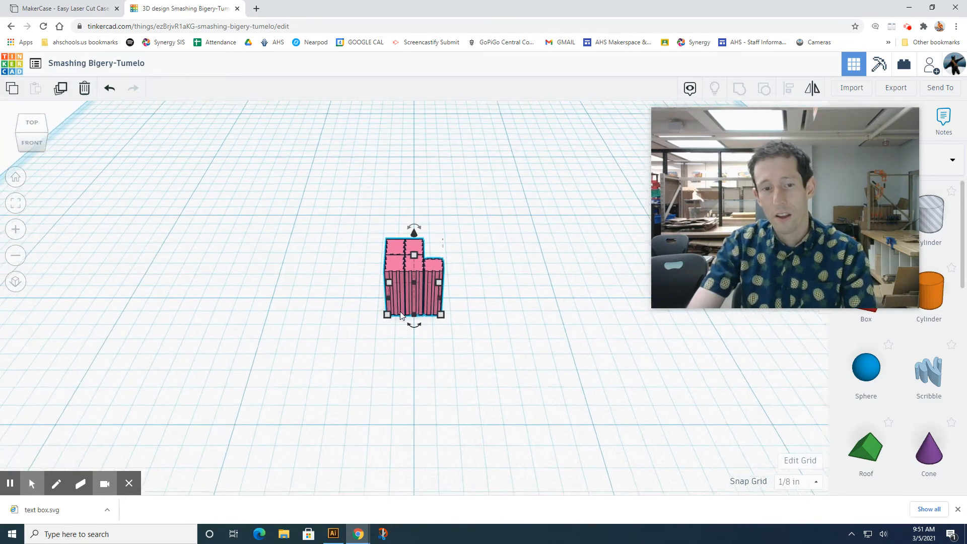
scroll(395, 316, "down", 2)
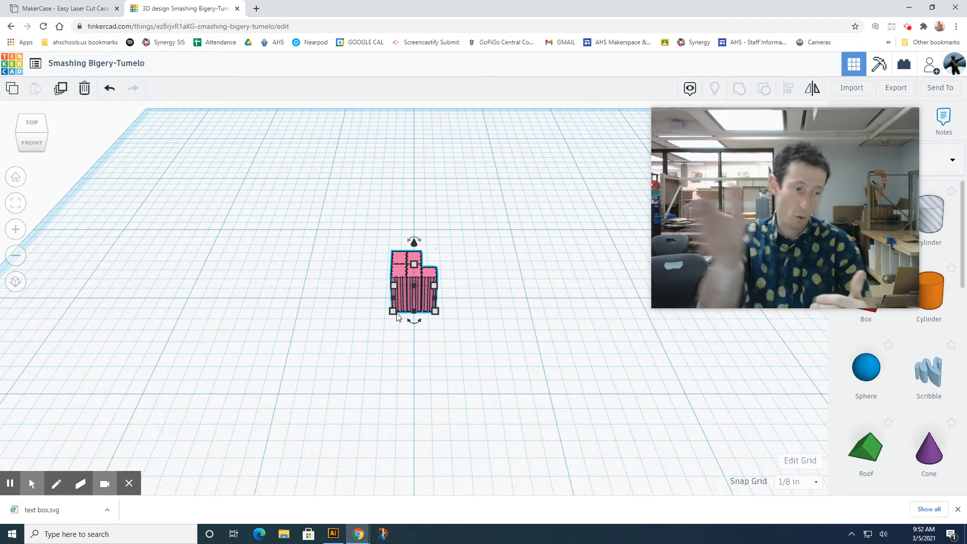
left_click_drag(409, 309, 229, 245)
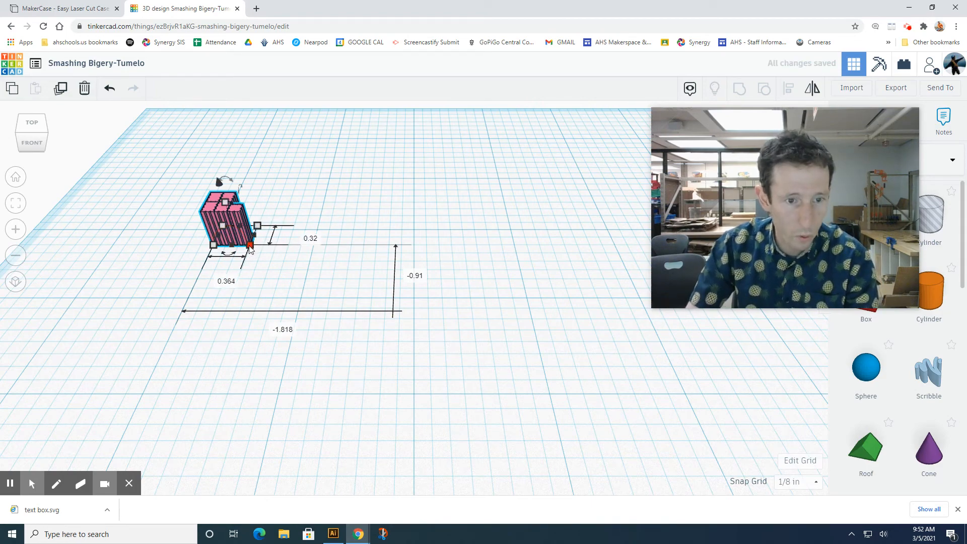
left_click_drag(255, 255, 476, 400)
- Enlarge the panels proportionally to about 8½ × 7.47 in, shifting them toward the back-left of the workplane
scroll(473, 400, "down", 5)
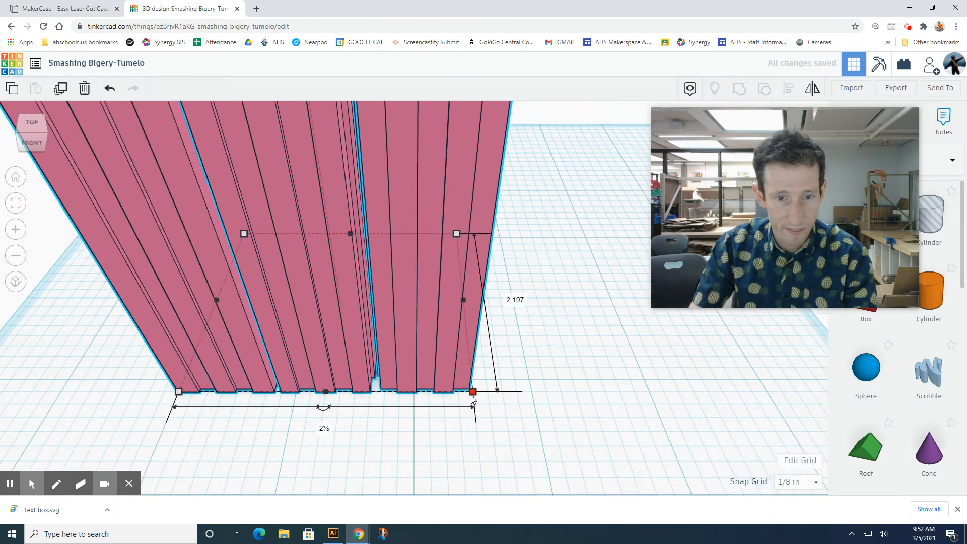
scroll(473, 401, "down", 3)
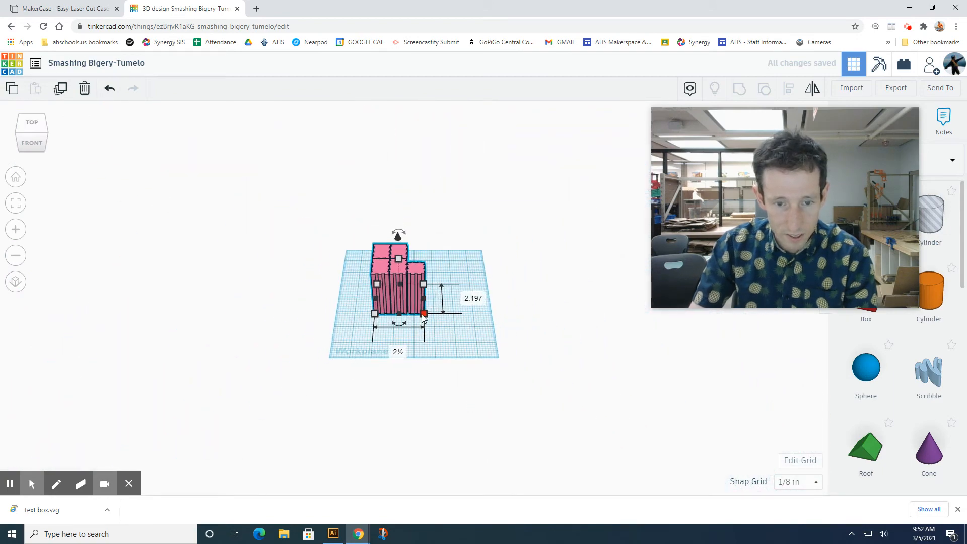
left_click_drag(425, 314, 488, 342)
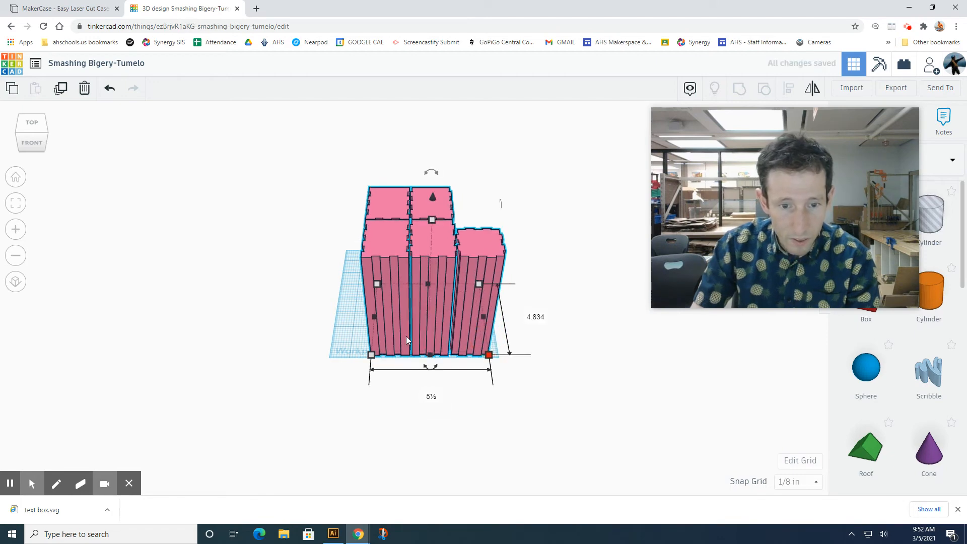
left_click_drag(406, 337, 373, 268)
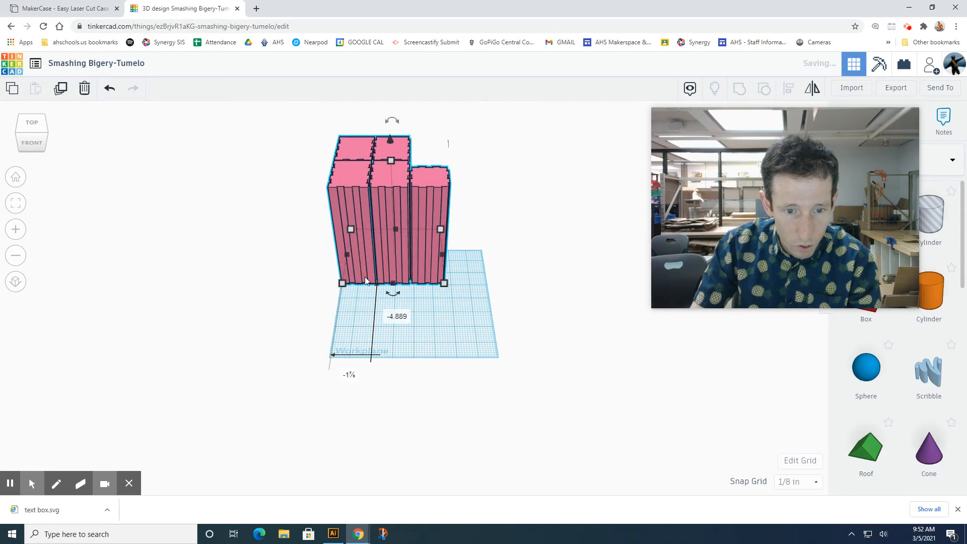
left_click_drag(444, 285, 502, 309)
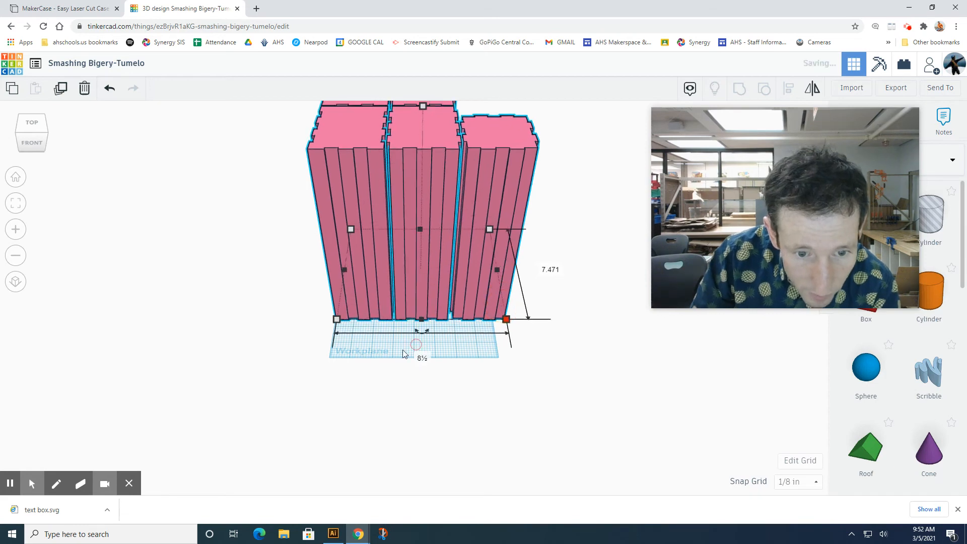
- Scale the panels proportionally from their front-right corner to about 8.77 in wide
scroll(348, 352, "up", 8)
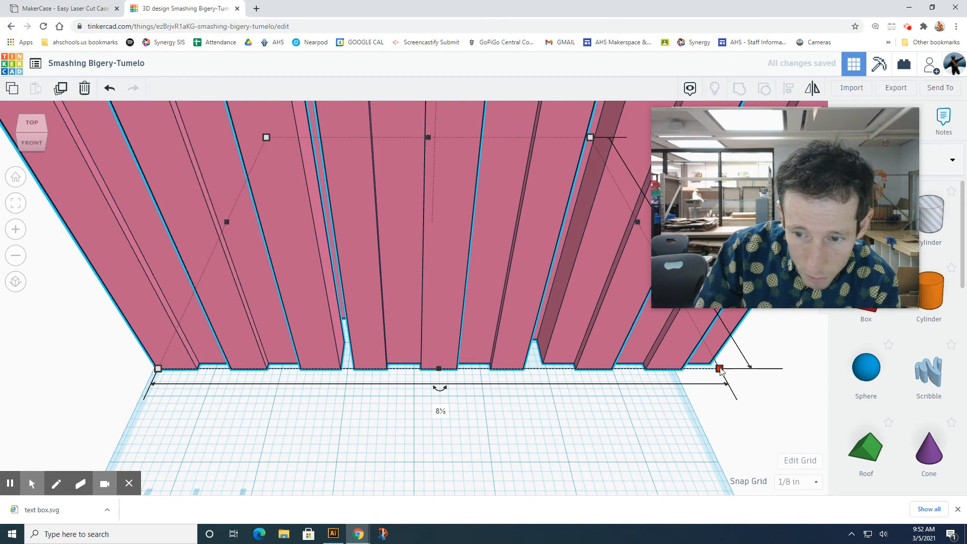
left_click_drag(720, 370, 732, 381)
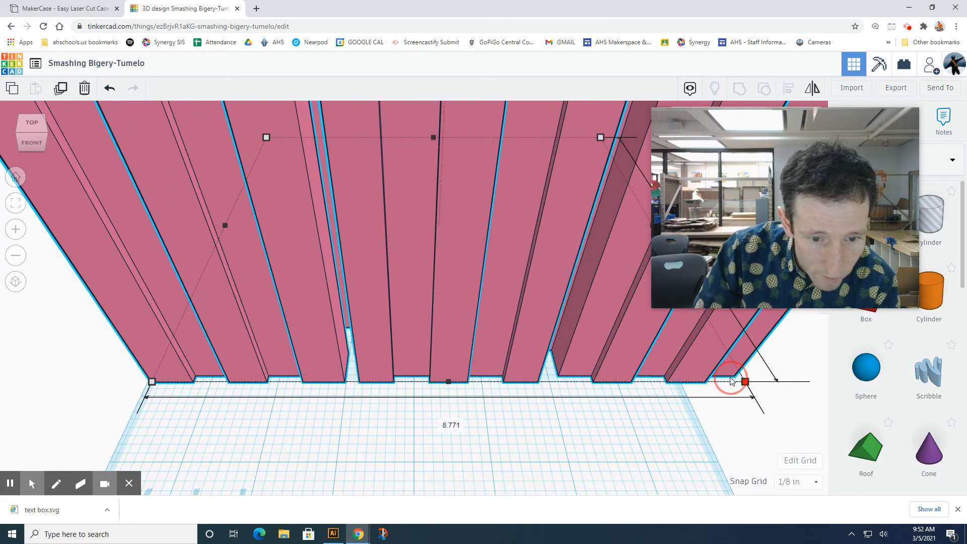
left_click(201, 399)
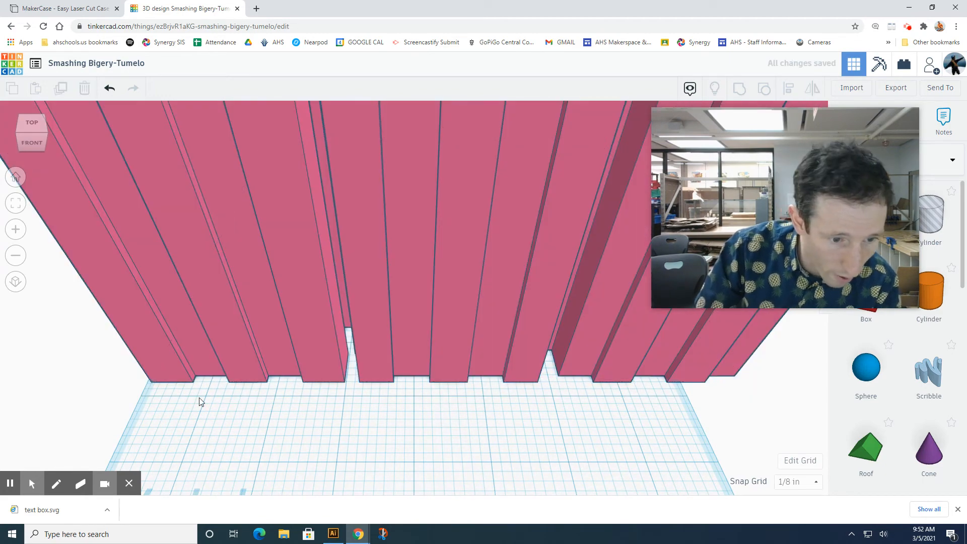
- Set the snap grid to 1/64 in and scale the panels slightly larger from their front-left corner
right_click_drag(201, 399, 264, 363)
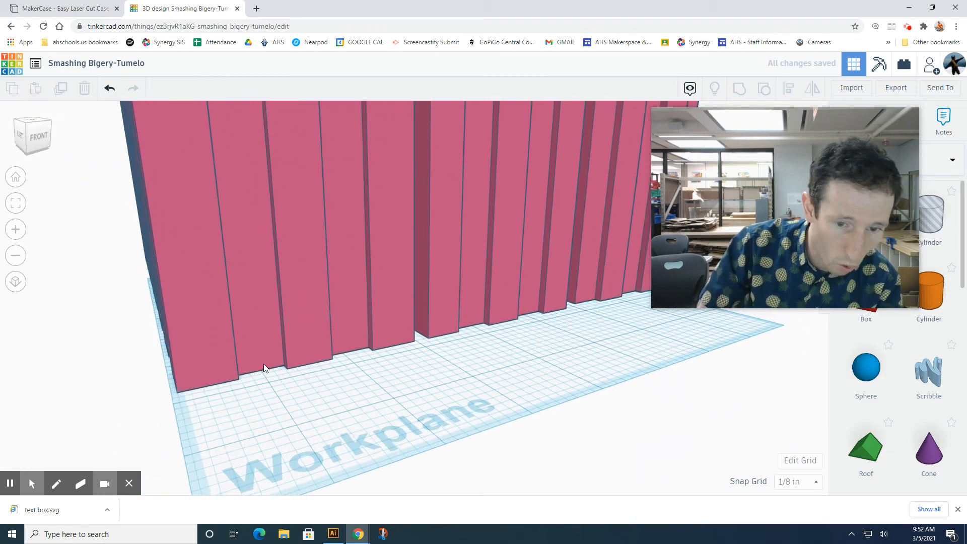
left_click(191, 380)
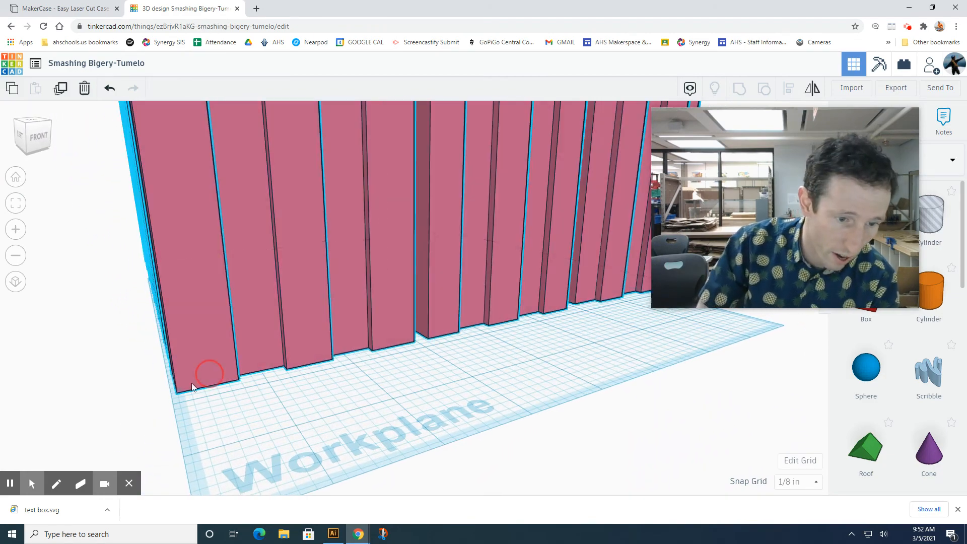
left_click_drag(177, 398, 177, 398)
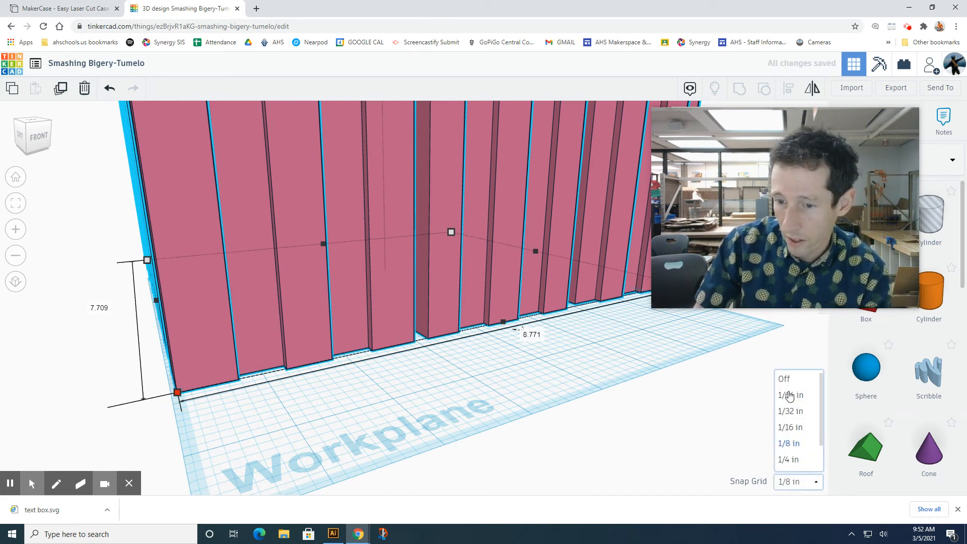
left_click(789, 396)
left_click_drag(178, 391, 176, 397)
left_click(211, 427)
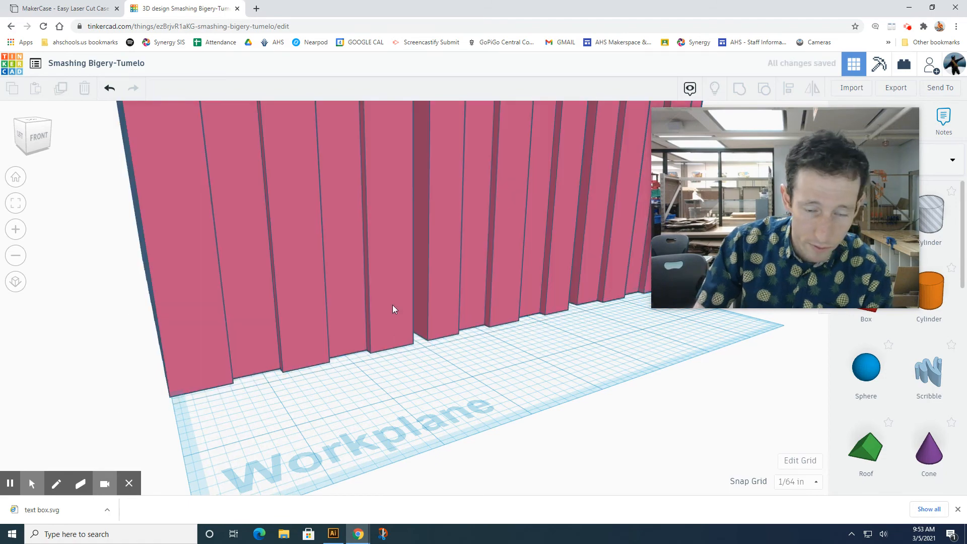
- Fine-tune the panels' scale at their front-left corner against the workplane edge, to about 7.77 in deep
scroll(393, 309, "down", 6)
scroll(437, 305, "up", 8)
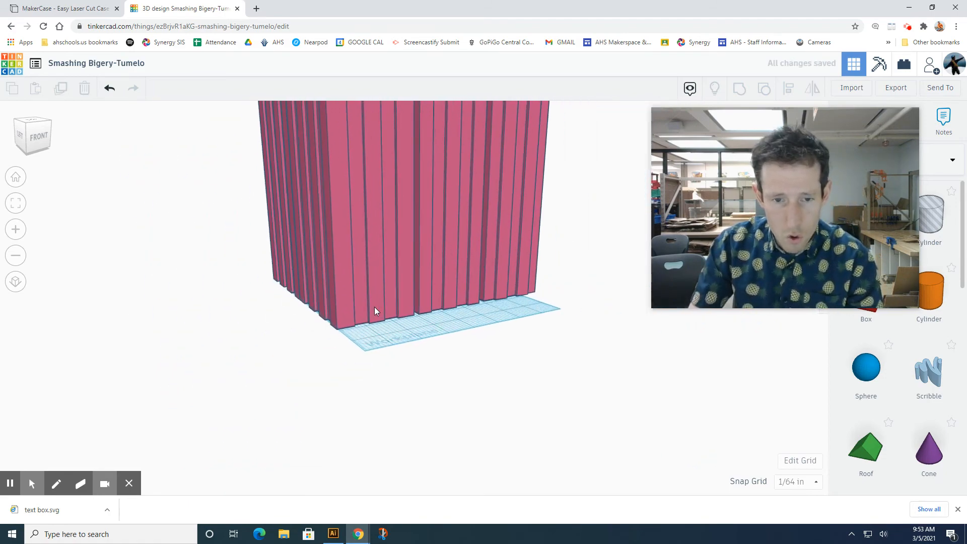
scroll(221, 384, "up", 2)
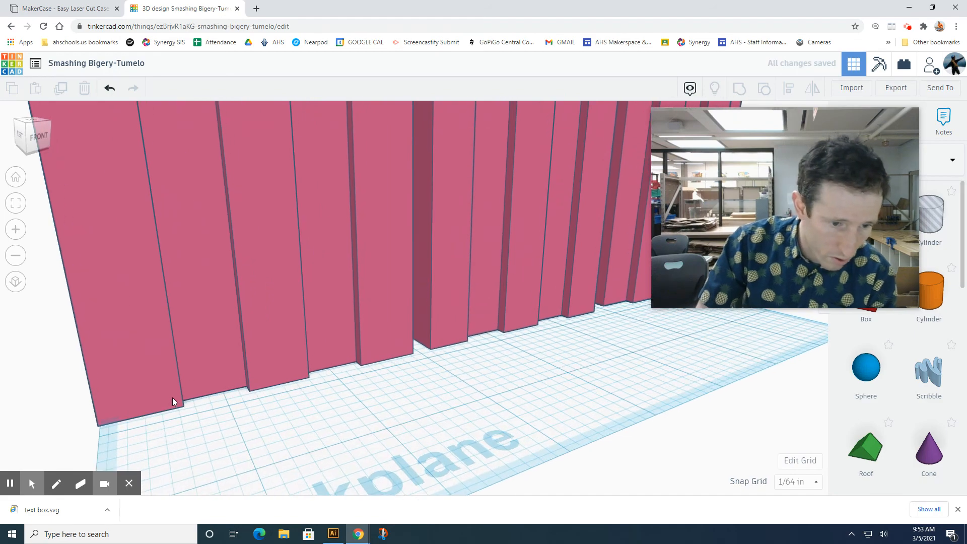
middle_click_drag(172, 397, 432, 361)
scroll(338, 359, "up", 3)
scroll(312, 375, "up", 3)
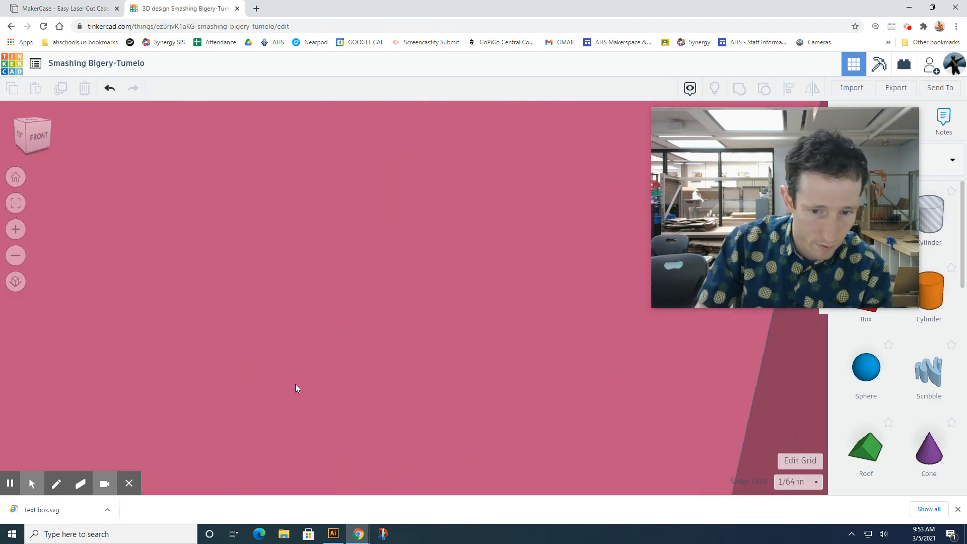
scroll(295, 385, "down", 2)
left_click(241, 391)
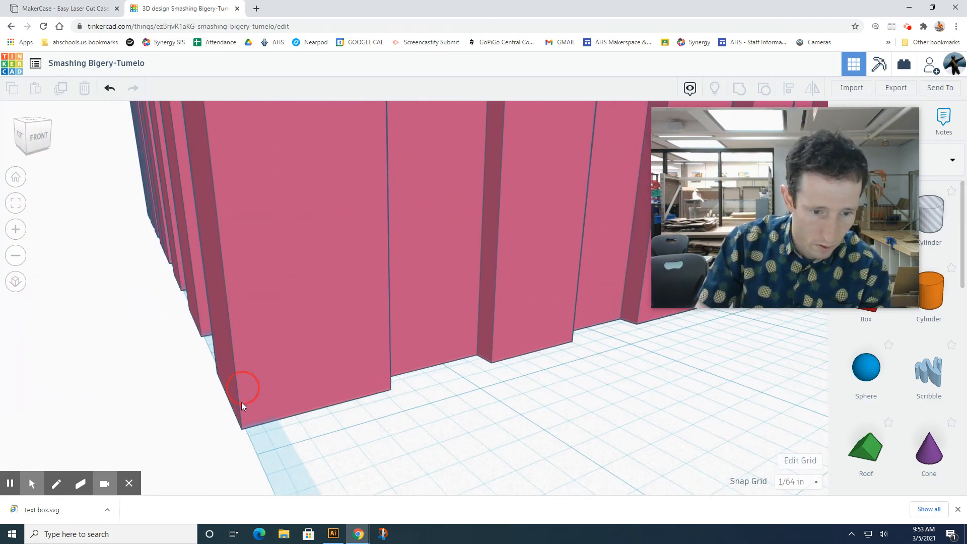
left_click(242, 428)
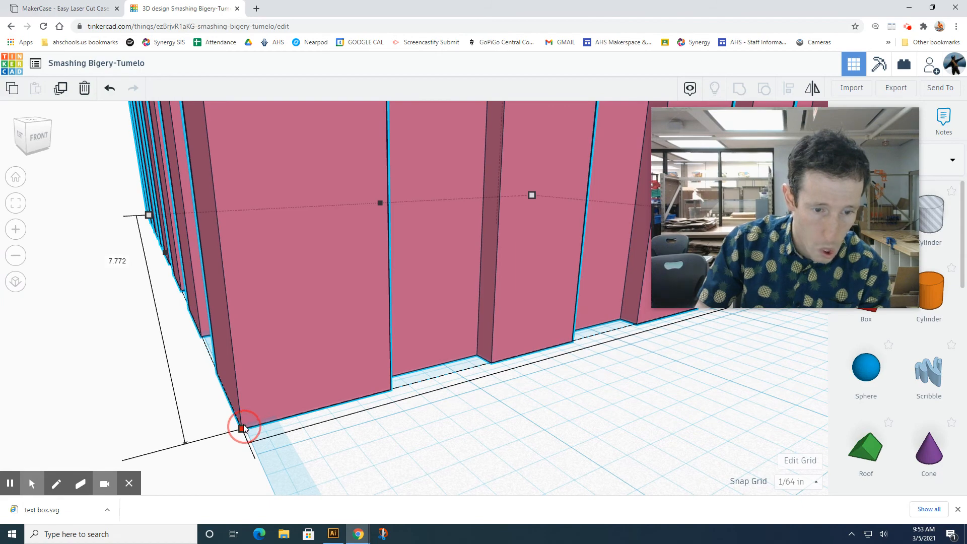
left_click_drag(242, 429, 244, 426)
- Scale the panels proportionally from their front-right corner to about 8.97 × 7.88 in
scroll(534, 408, "up", 5)
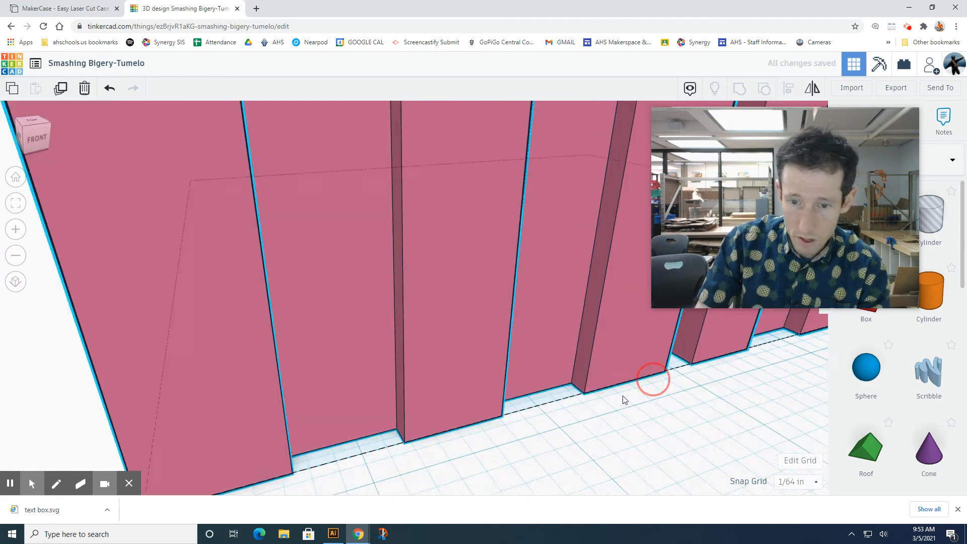
scroll(544, 387, "down", 5)
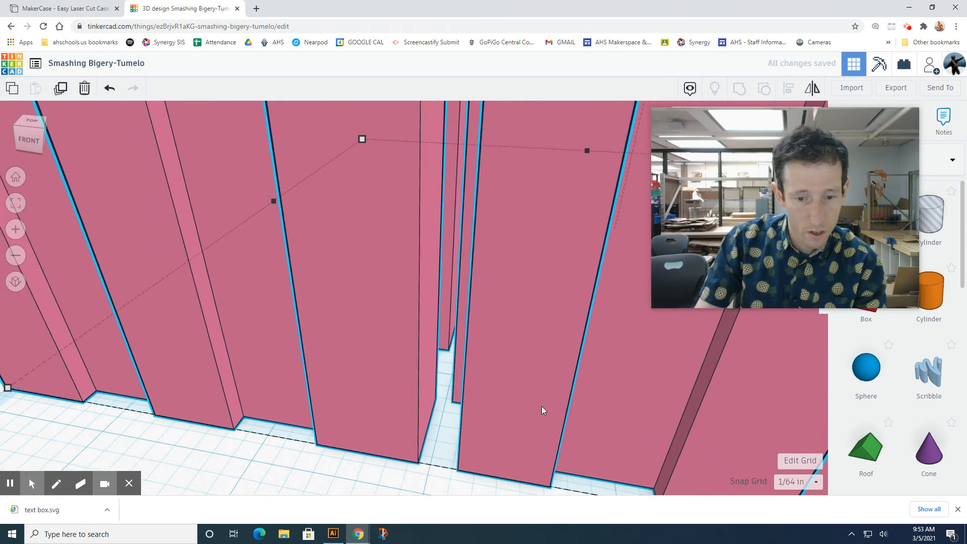
scroll(522, 456, "down", 3)
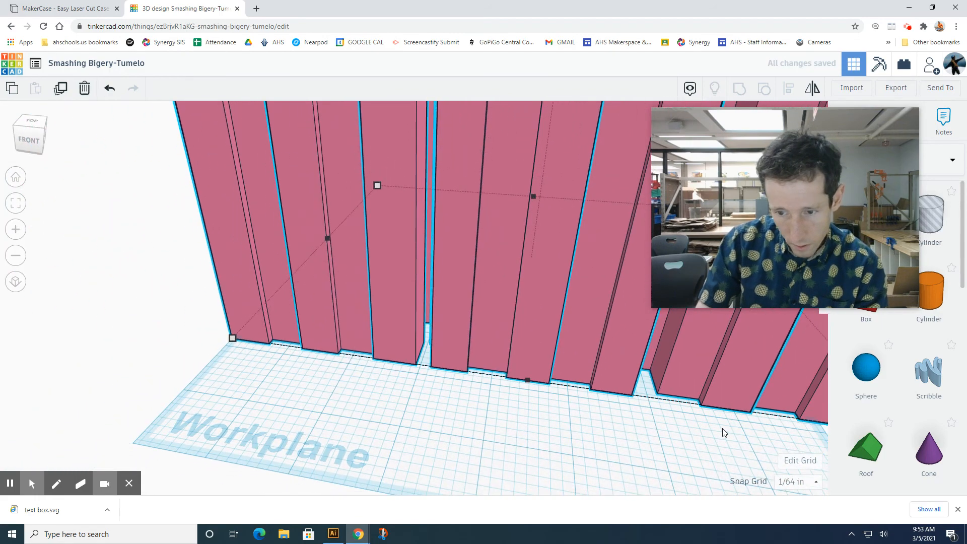
scroll(665, 429, "down", 3)
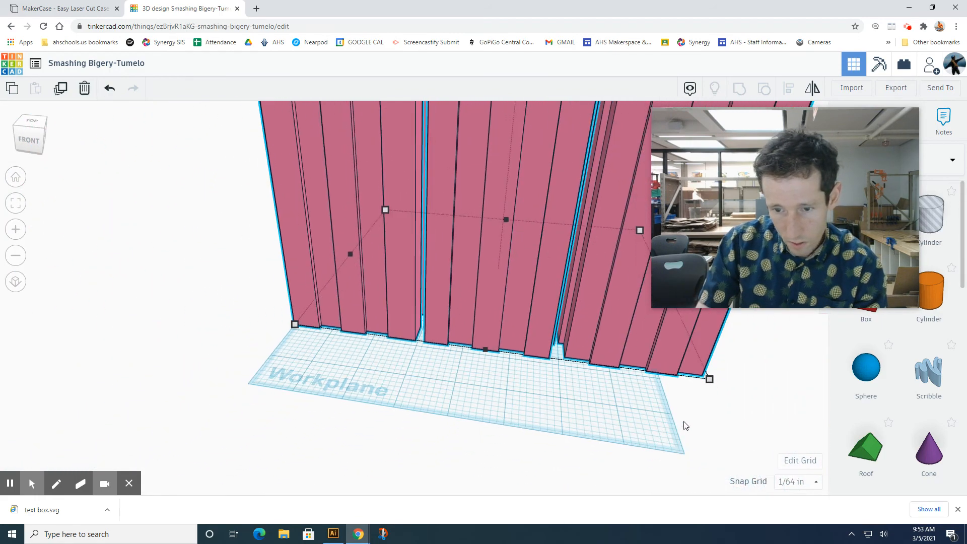
left_click_drag(710, 381, 716, 388)
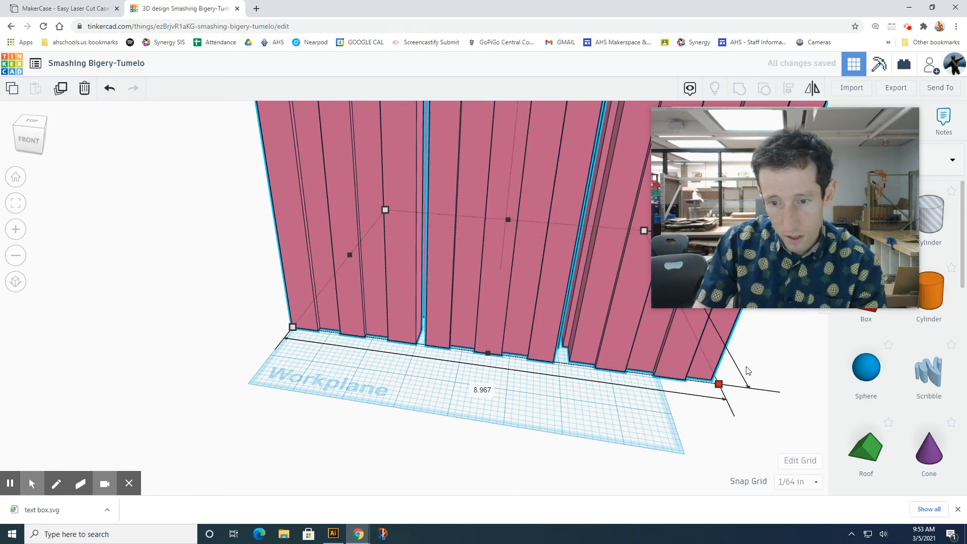
left_click(482, 391)
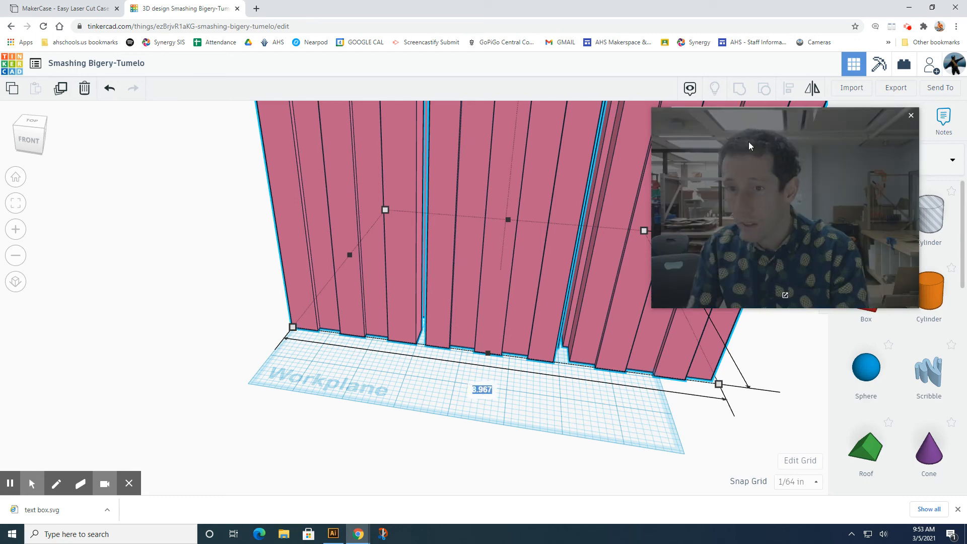
left_click_drag(748, 146, 132, 188)
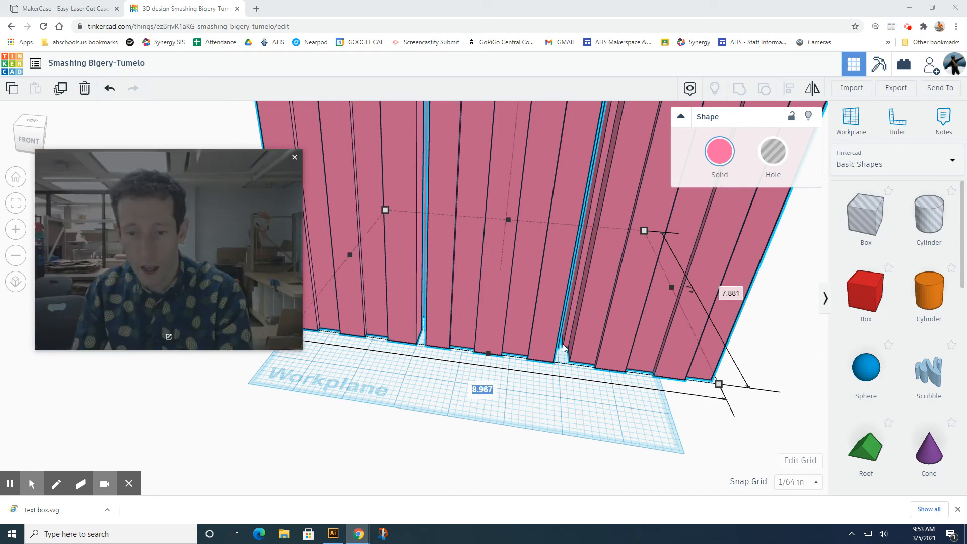
left_click(481, 392)
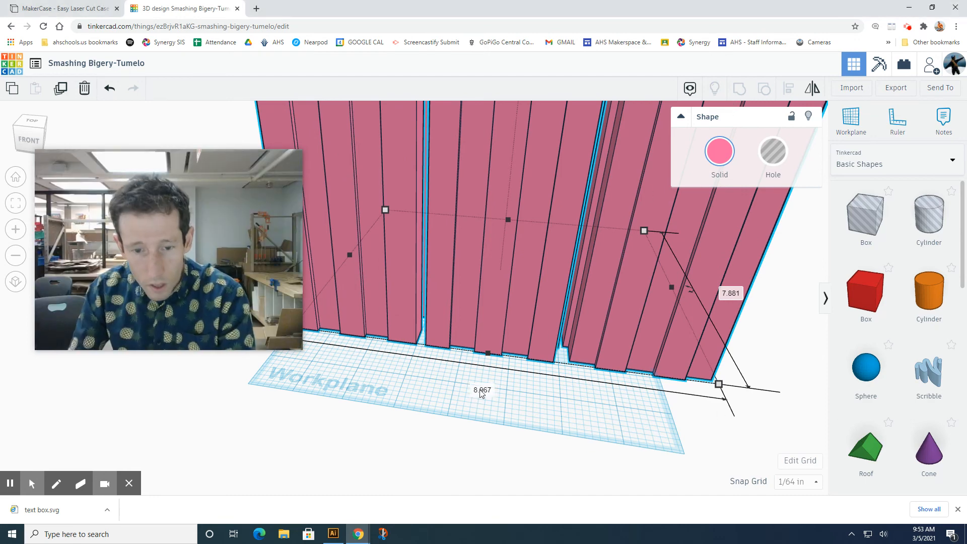
left_click_drag(281, 159, 938, 262)
- Set the height of the imported box panels to 0.12 in so they become thin, flat sheets
scroll(408, 340, "down", 1)
scroll(408, 340, "down", 1)
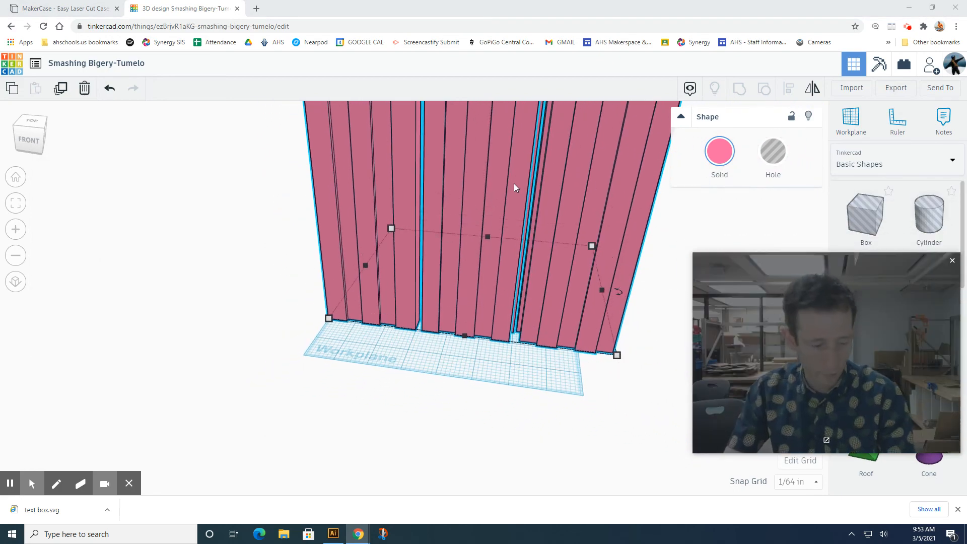
scroll(514, 185, "down", 5)
left_click(486, 203)
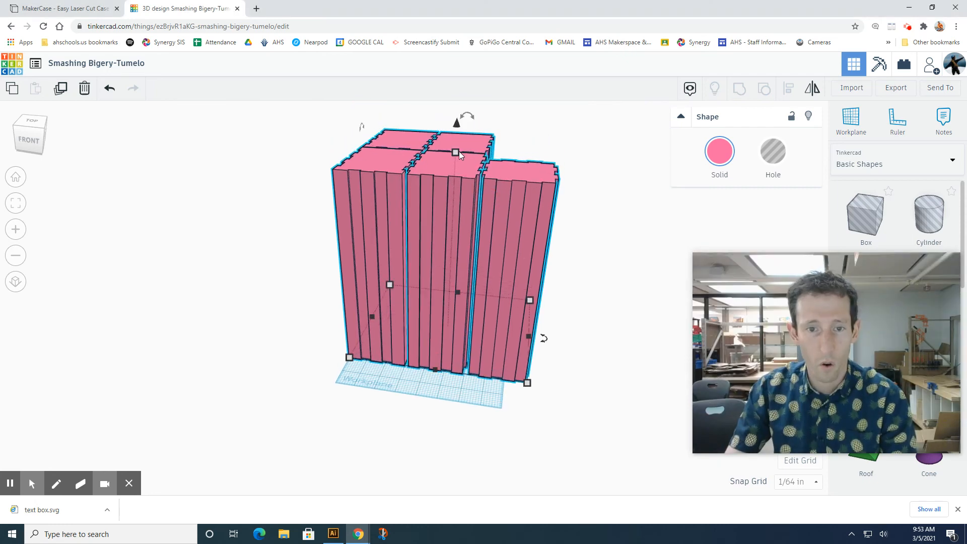
left_click(456, 123)
left_click_drag(452, 190, 455, 156)
key("ctrl+z")
mouse_move(455, 153)
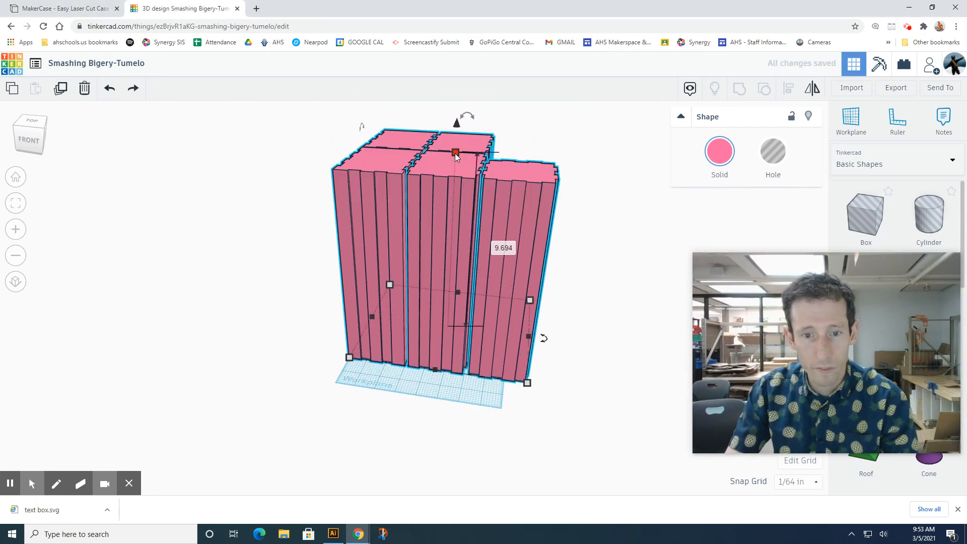
left_click(511, 246)
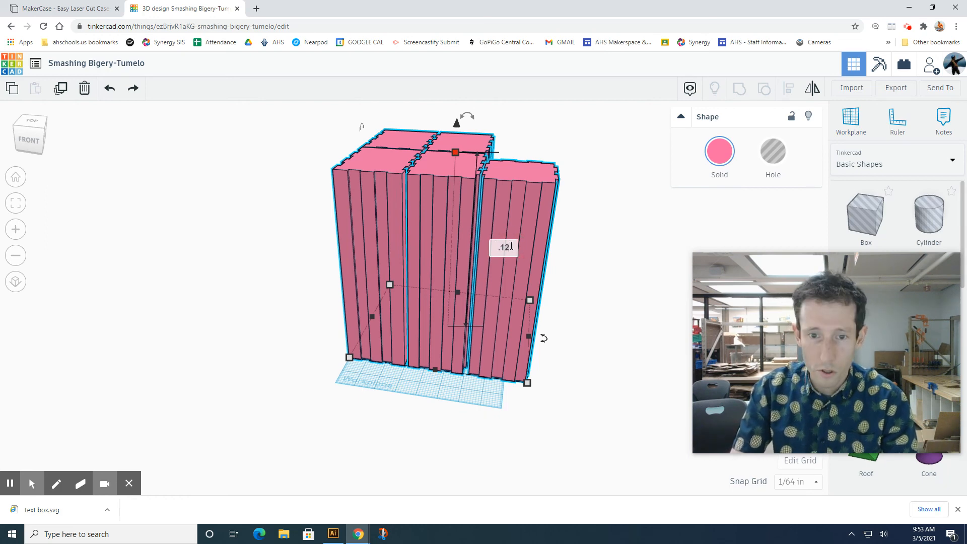
key("Return")
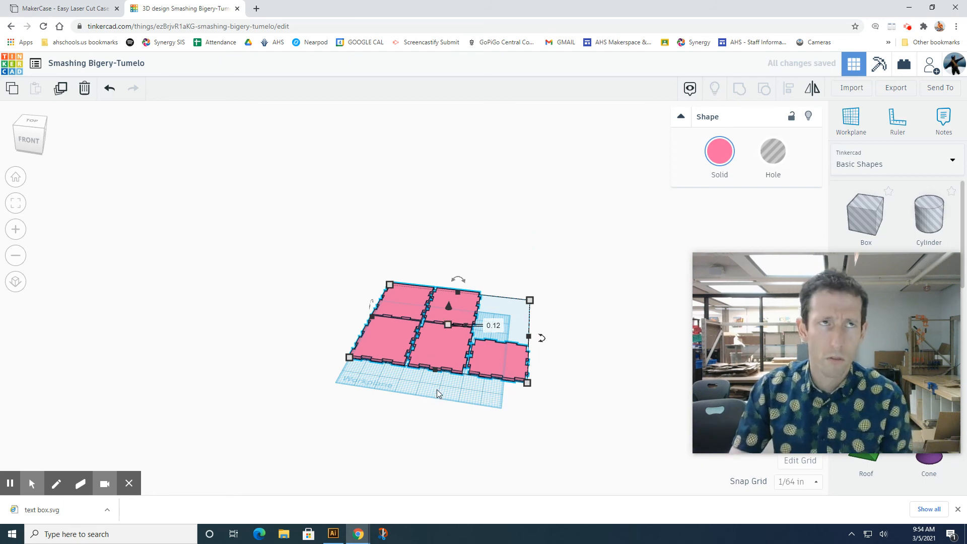
- Move the whole set of panels about 2.05 in toward the front of the workplane
scroll(355, 370, "up", 5)
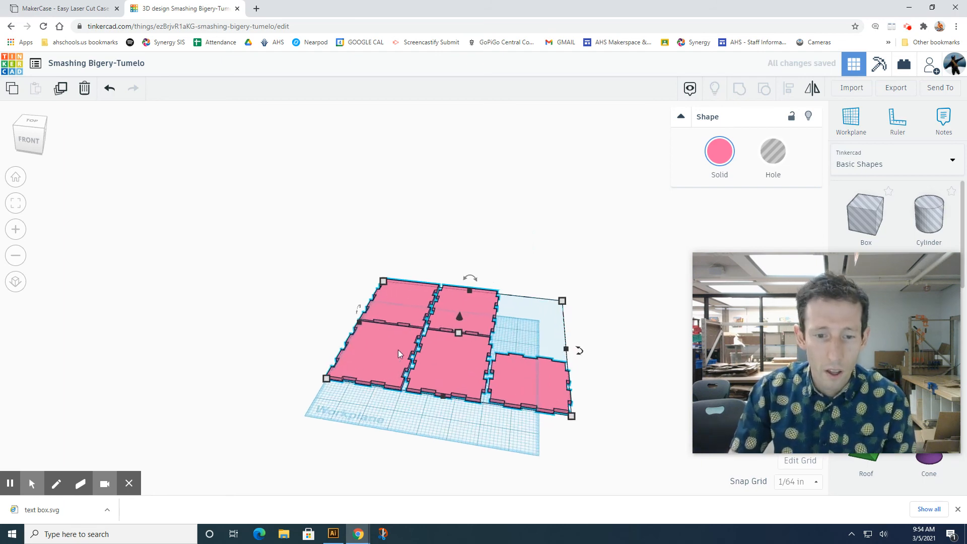
left_click(329, 342)
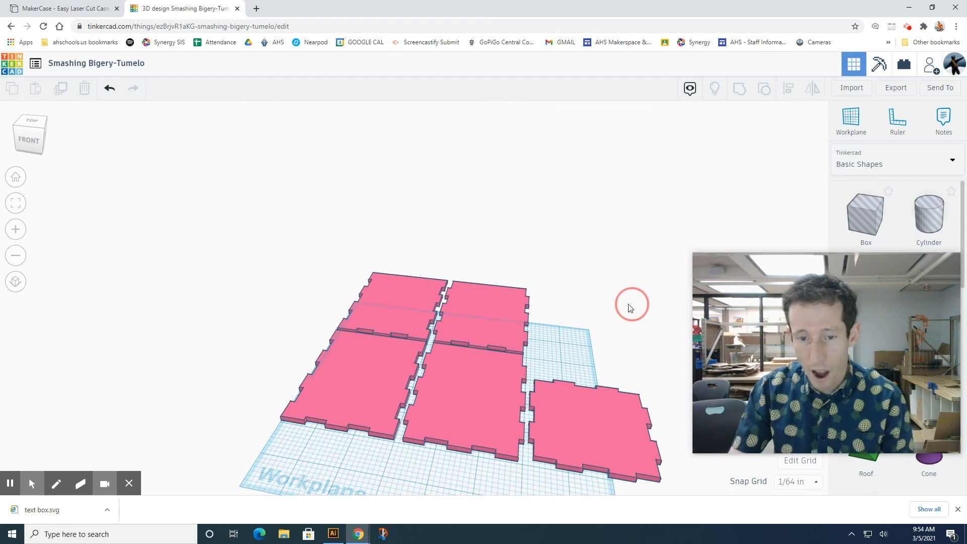
right_click_drag(630, 304, 705, 370)
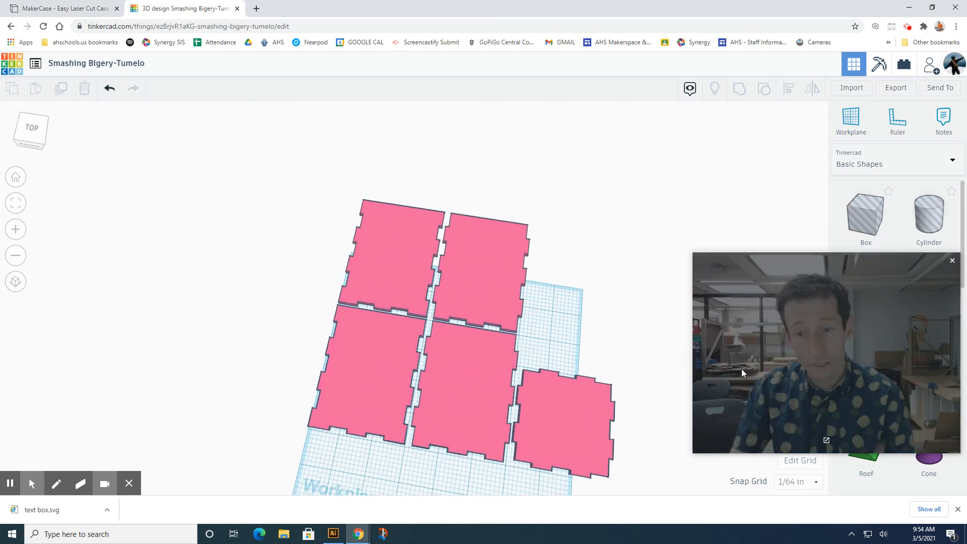
left_click_drag(741, 368, 621, 255)
left_click(461, 409)
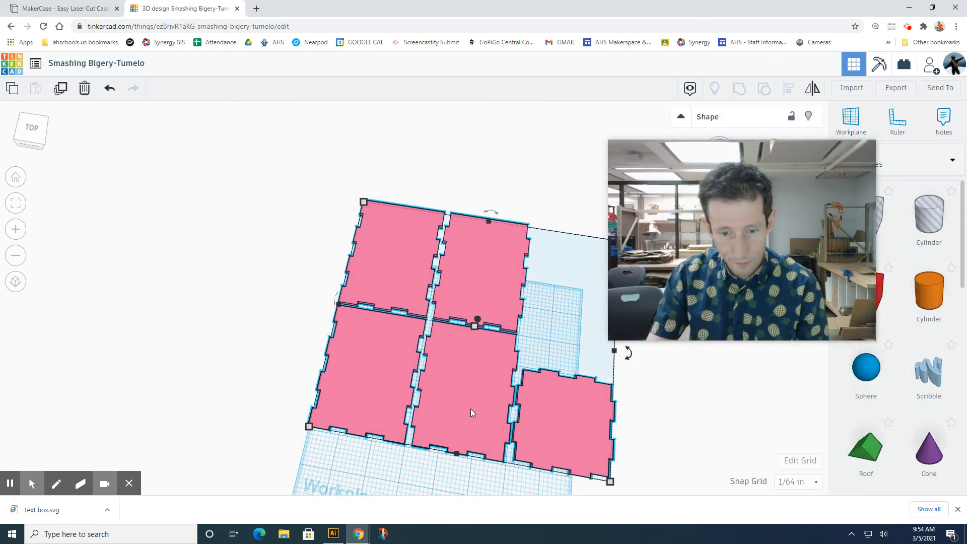
left_click_drag(468, 423, 457, 447)
scroll(714, 420, "down", 3)
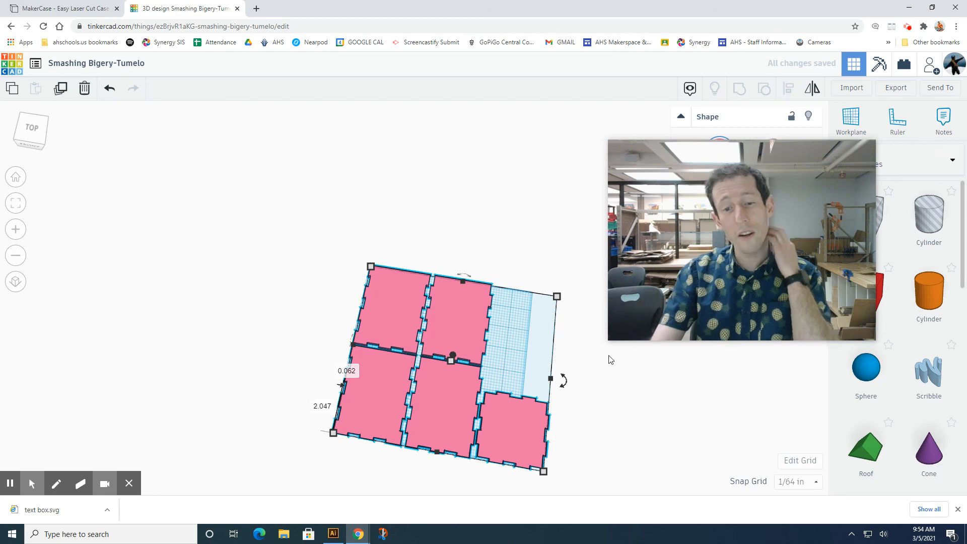
- Deselect the panels and open the export options for everything in the design
left_click_drag(768, 251, 813, 315)
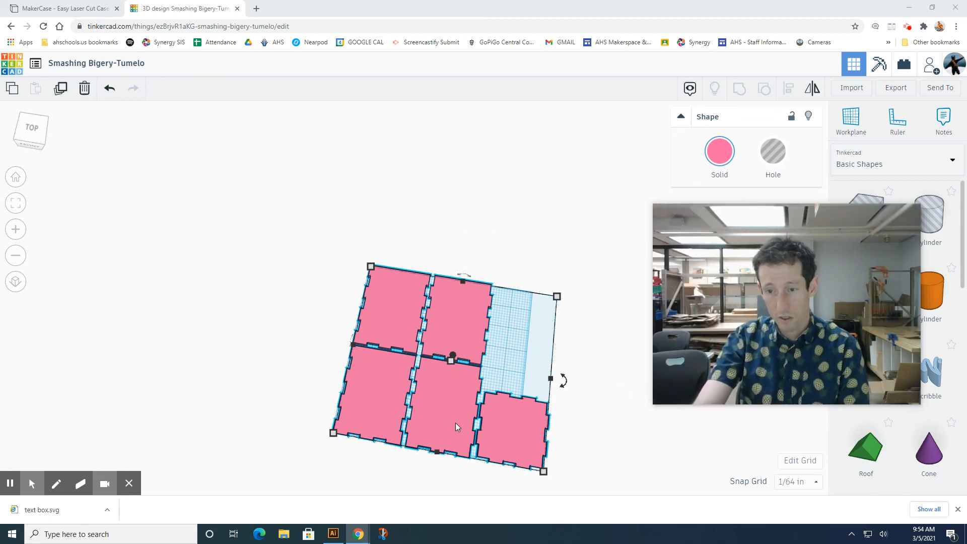
left_click(339, 247)
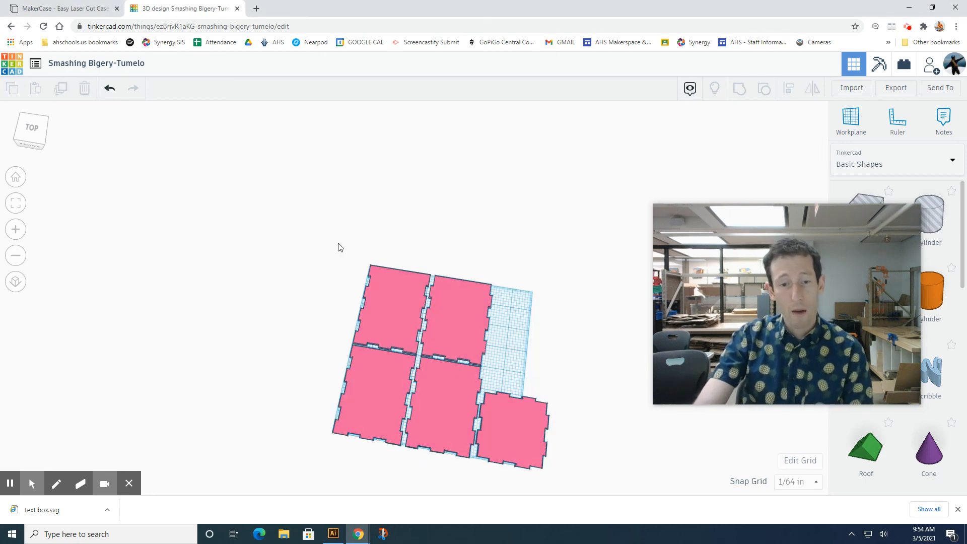
left_click(887, 93)
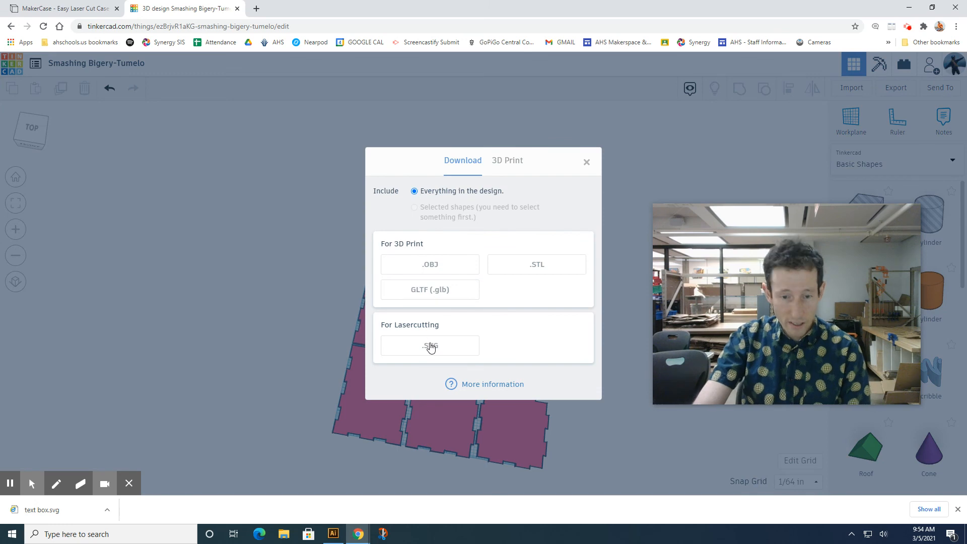